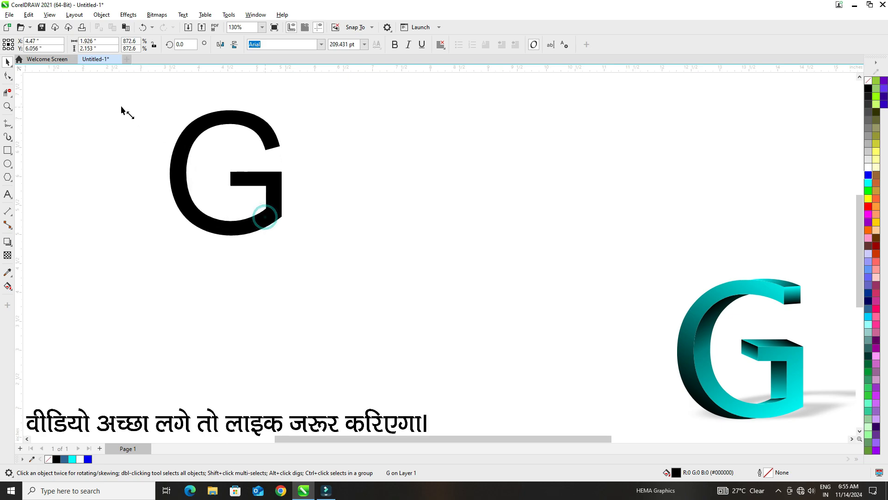
- Reposition the letter G, enlarge it to about 3.18 × 3.55 in, and set its font to Leelawadee
drag(260, 190, 354, 274)
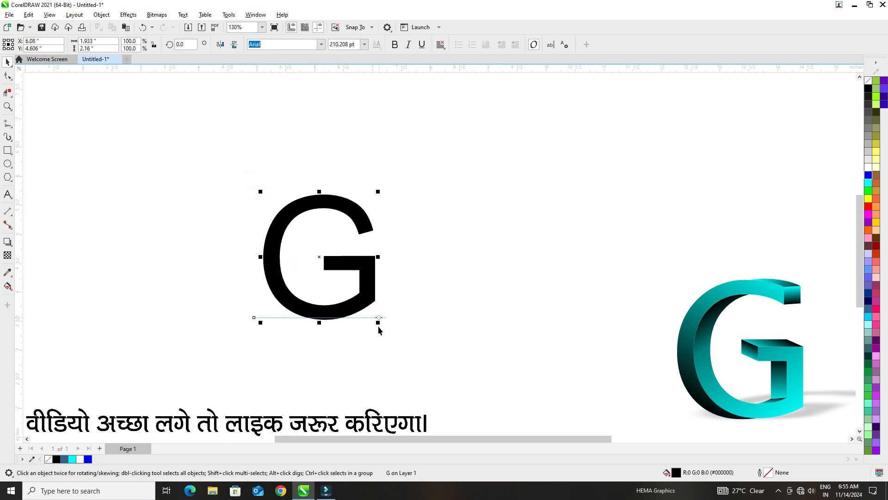
drag(378, 322, 415, 306)
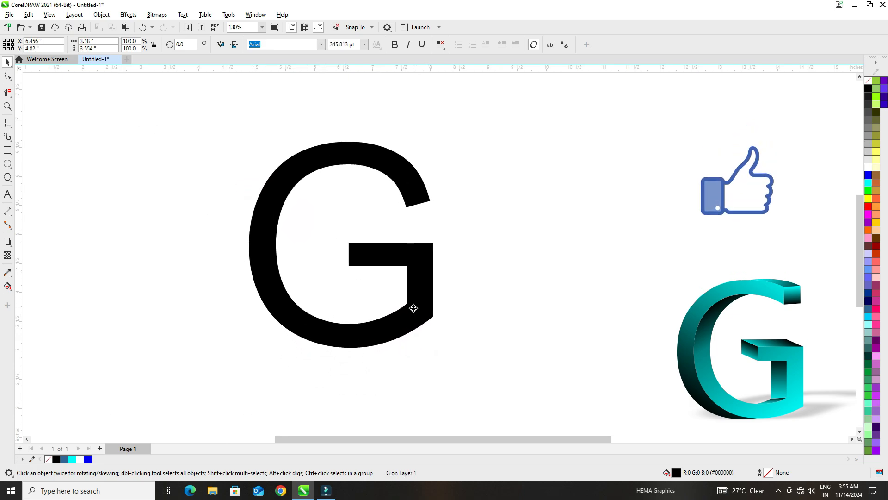
click(321, 44)
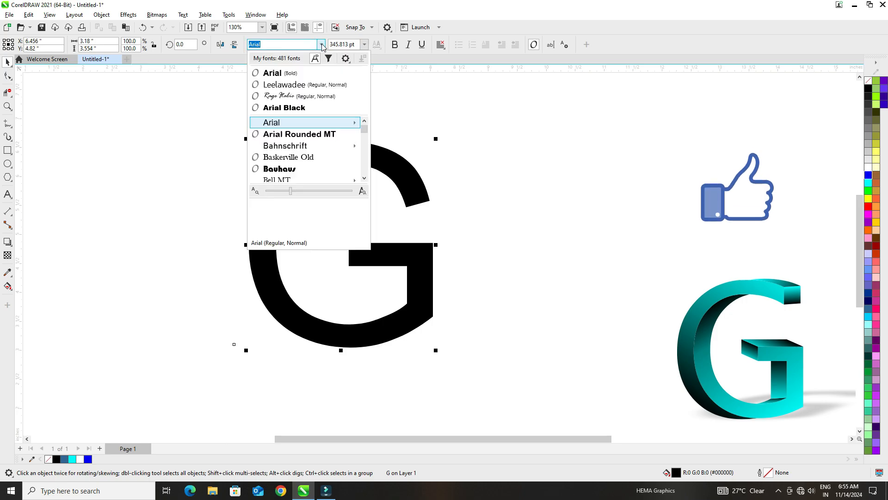
click(313, 89)
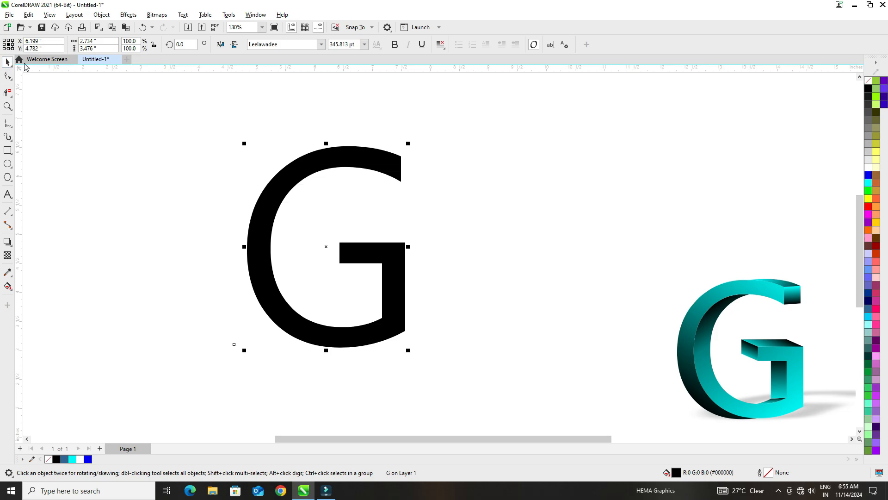
- Convert the letter G to curves and deselect it
click(101, 14)
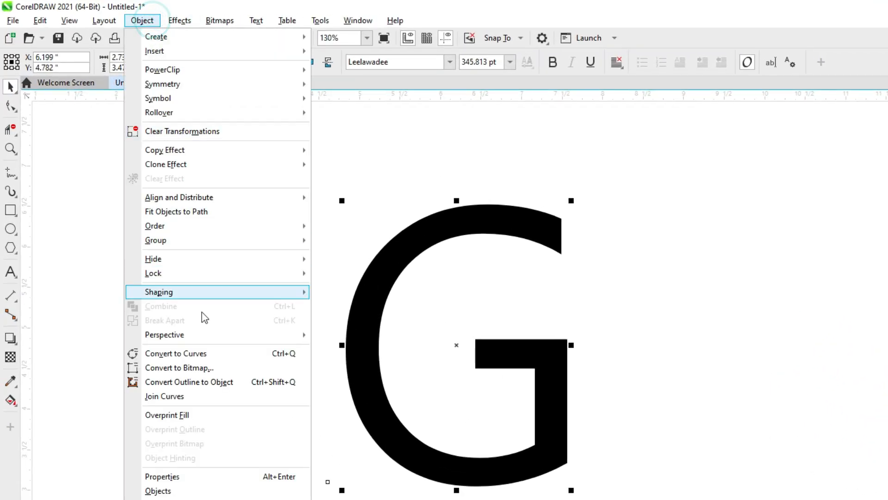
click(207, 356)
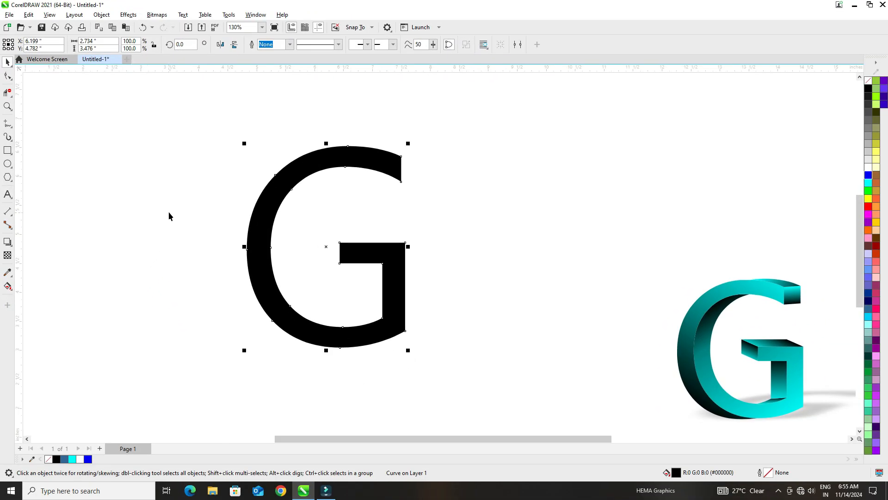
click(169, 212)
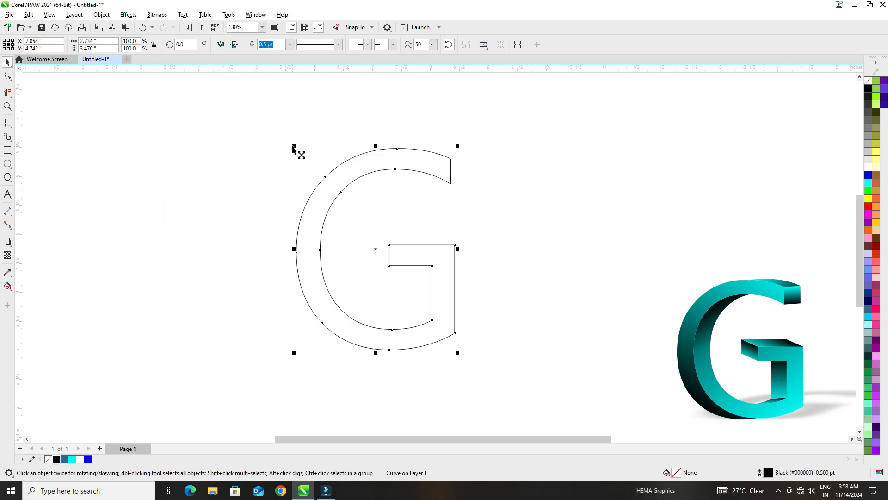
- Enlarge the outlined G to about 3.61 × 4.59 in and shift it slightly
drag(297, 149, 259, 115)
drag(302, 181, 267, 174)
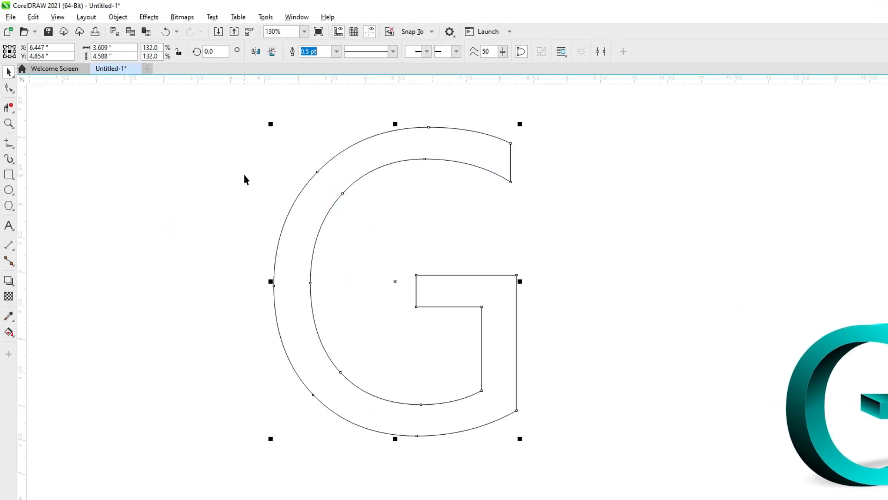
click(210, 149)
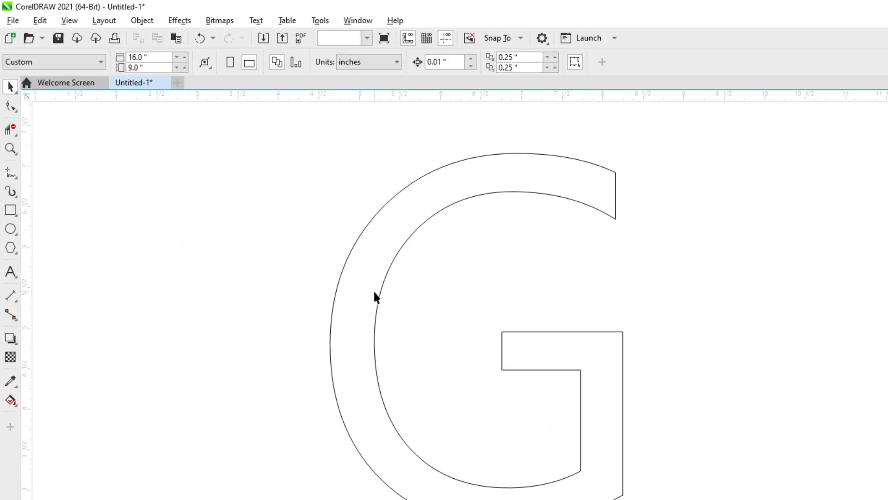
- Duplicate the outlined G by copy and paste, offsetting the copy about 0.55 in right so its outer curve meets the original's inner curve
click(373, 292)
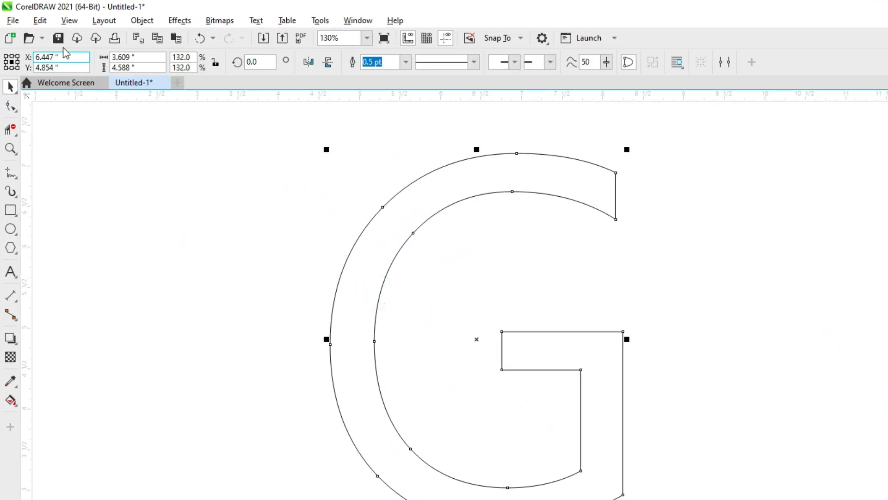
click(40, 21)
click(55, 98)
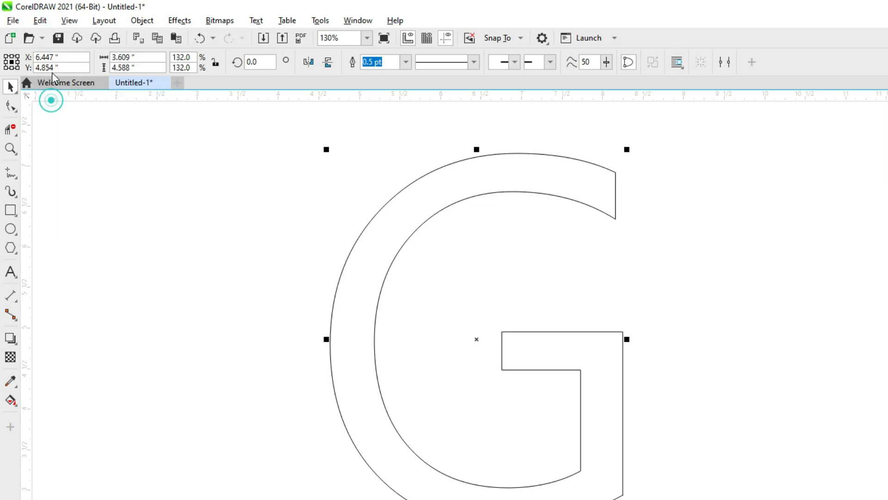
click(41, 20)
click(57, 126)
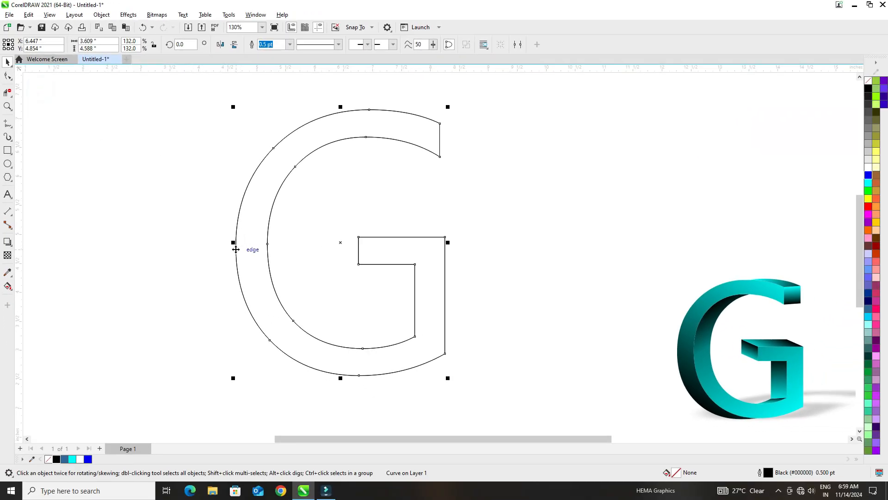
drag(236, 245, 268, 244)
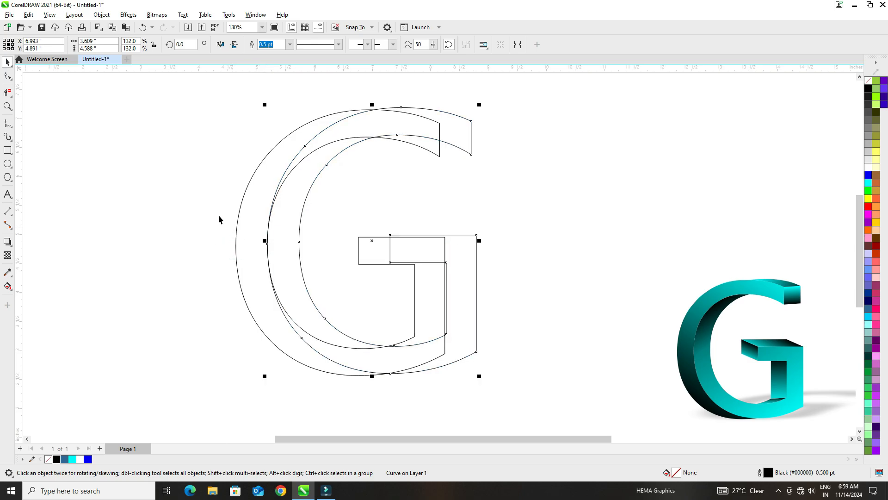
- With the Shape tool, move the copy's crossbar and inner stem nodes to line up with the original G's crossbar and outer stem edge
click(8, 77)
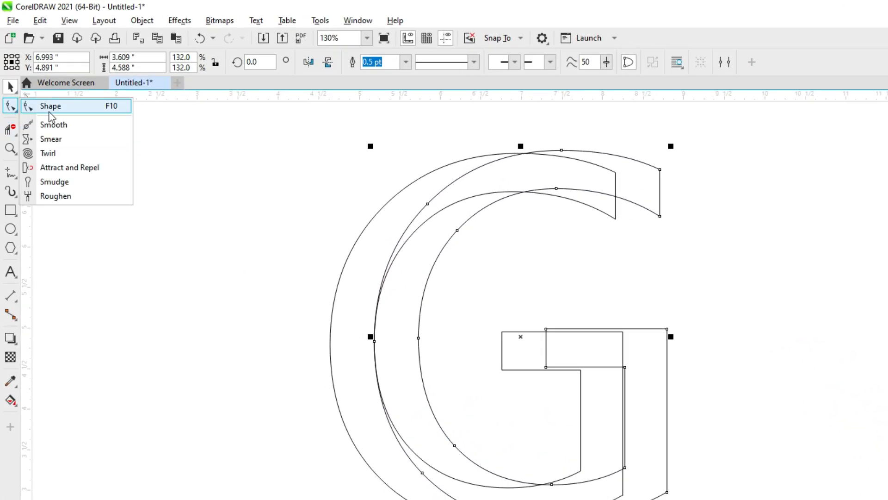
click(52, 109)
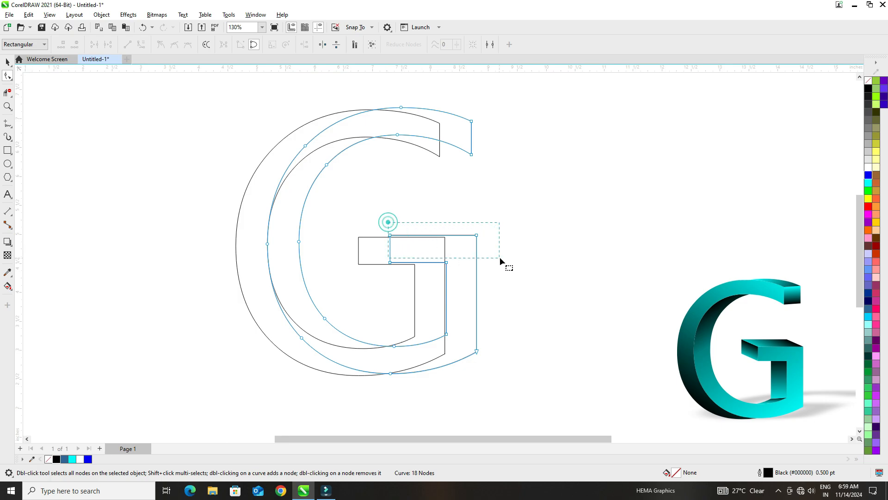
drag(500, 256, 499, 258)
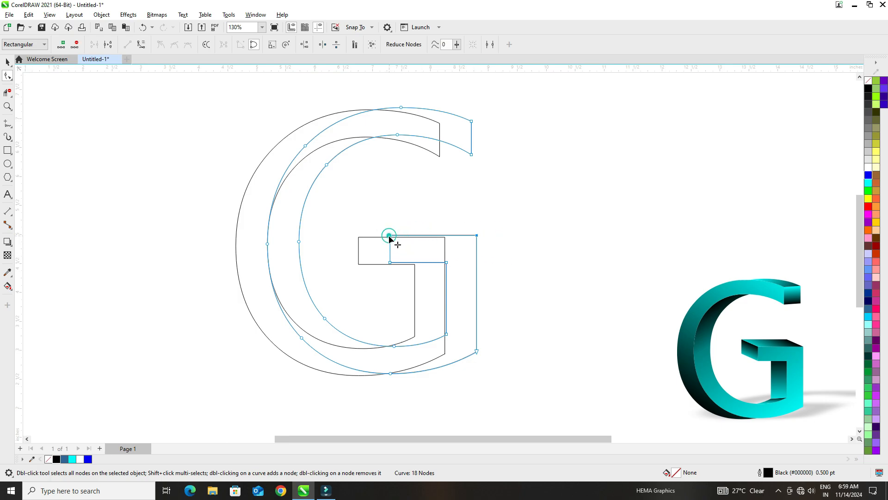
drag(389, 236, 384, 256)
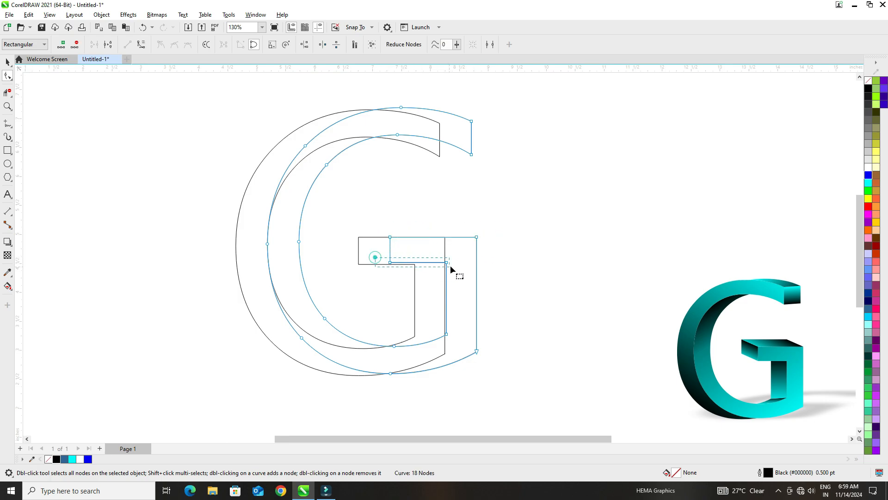
drag(451, 268, 450, 268)
drag(390, 262, 457, 345)
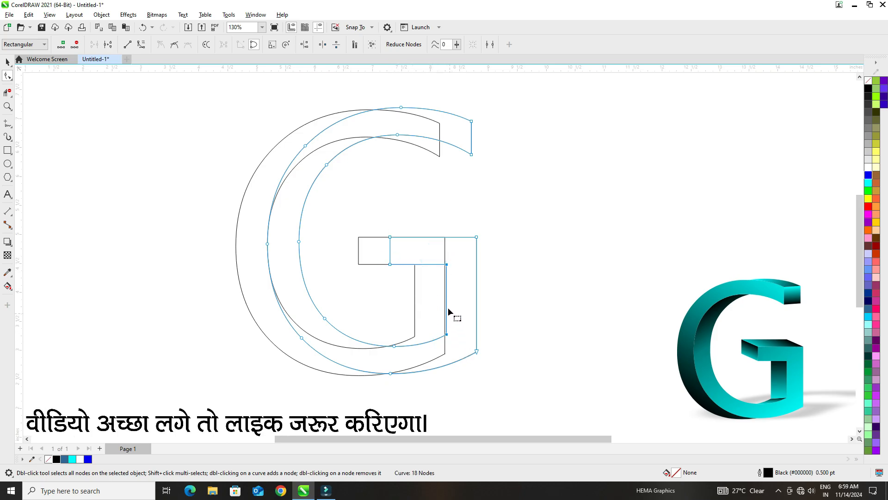
drag(447, 265, 444, 265)
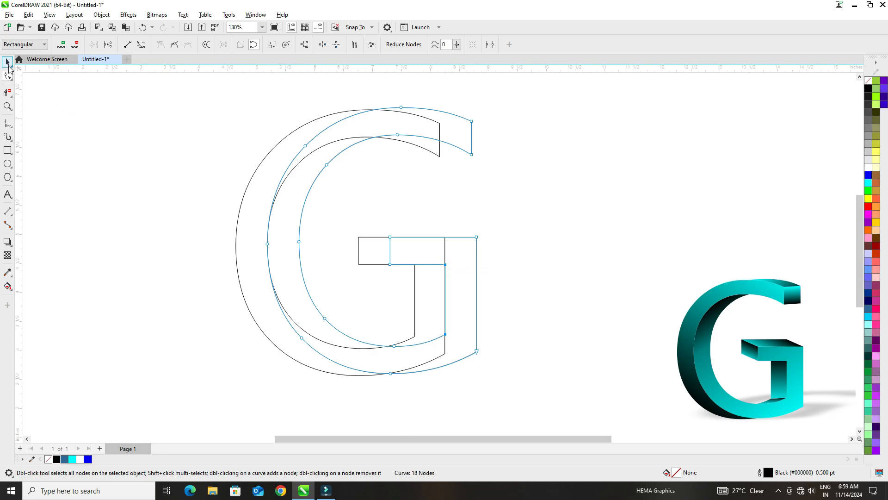
click(7, 62)
click(101, 129)
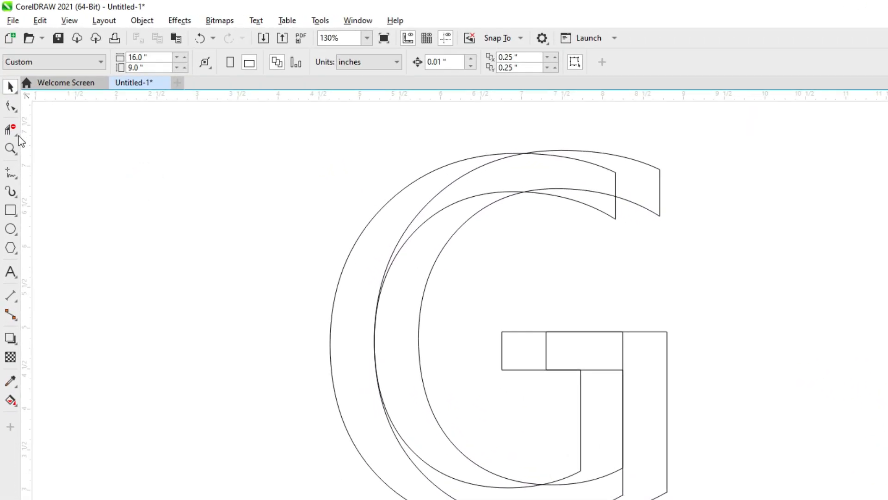
- Remove the overlapping line segments between the two G outlines with Virtual Segment Delete, at the upper arm, lower bowl and stem
click(19, 136)
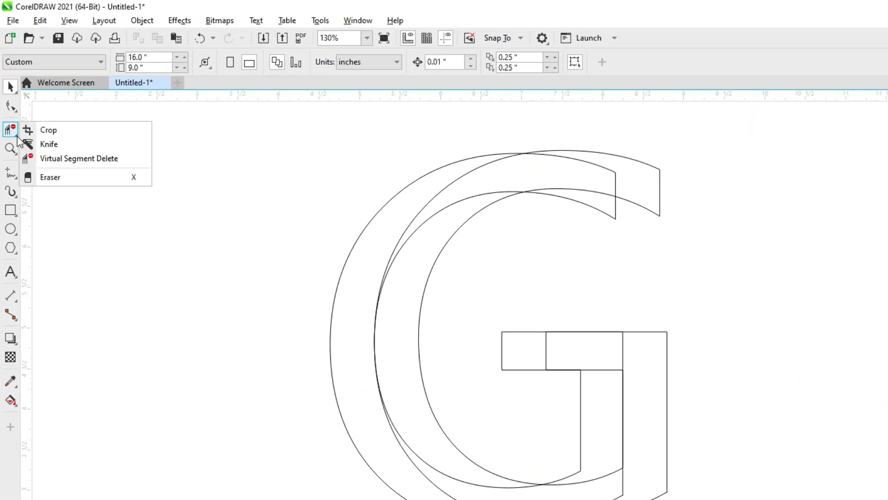
click(68, 158)
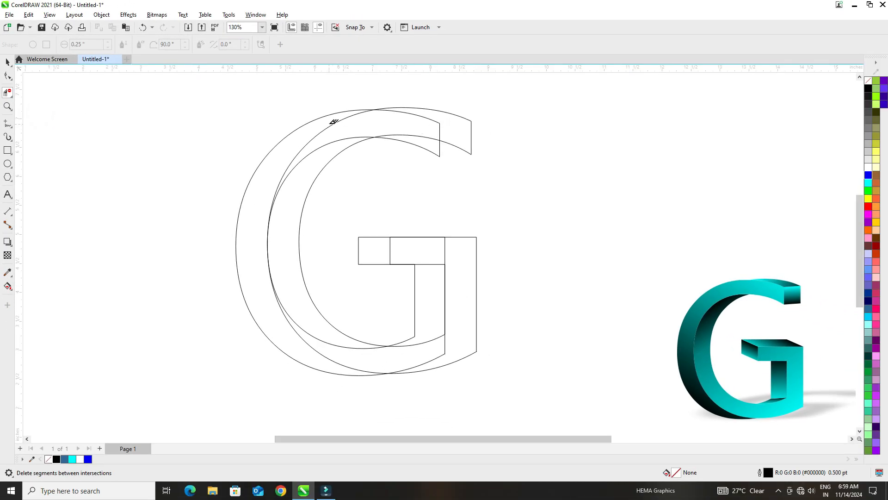
drag(329, 124, 343, 127)
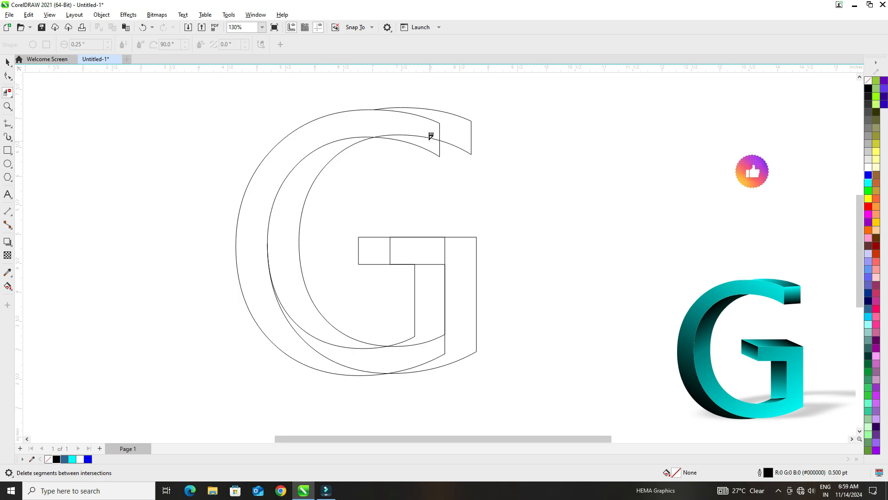
click(430, 137)
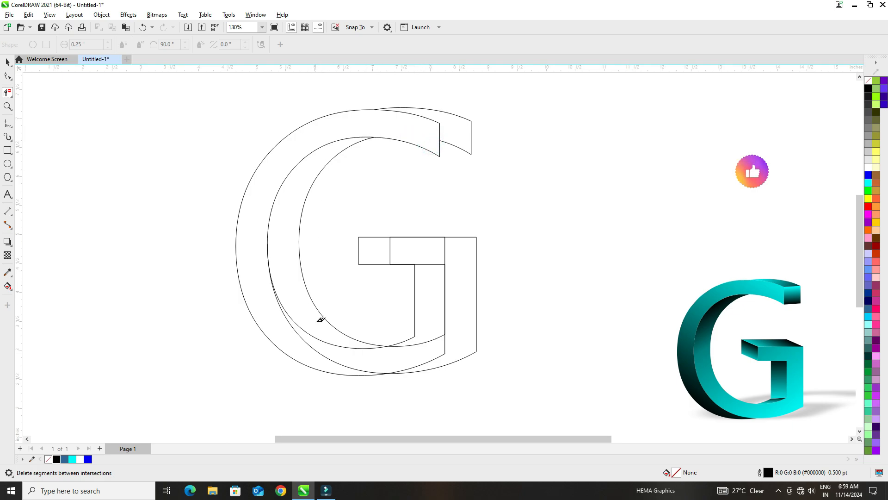
click(331, 340)
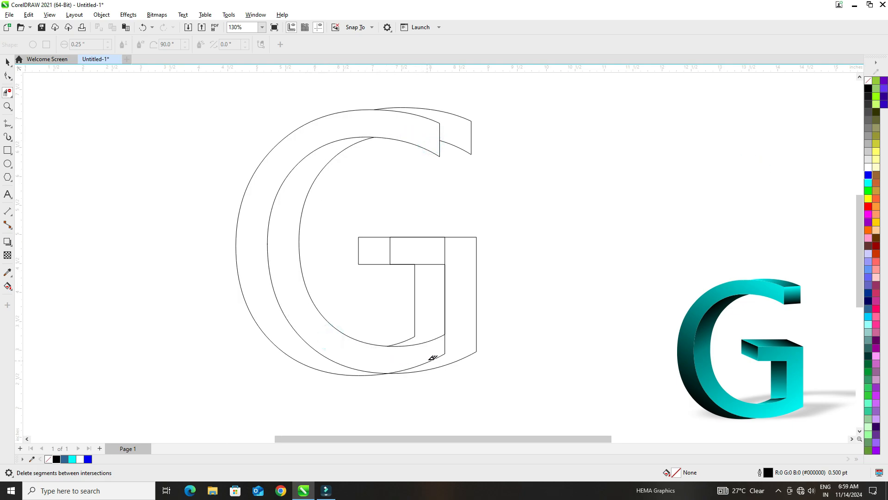
drag(429, 359, 455, 348)
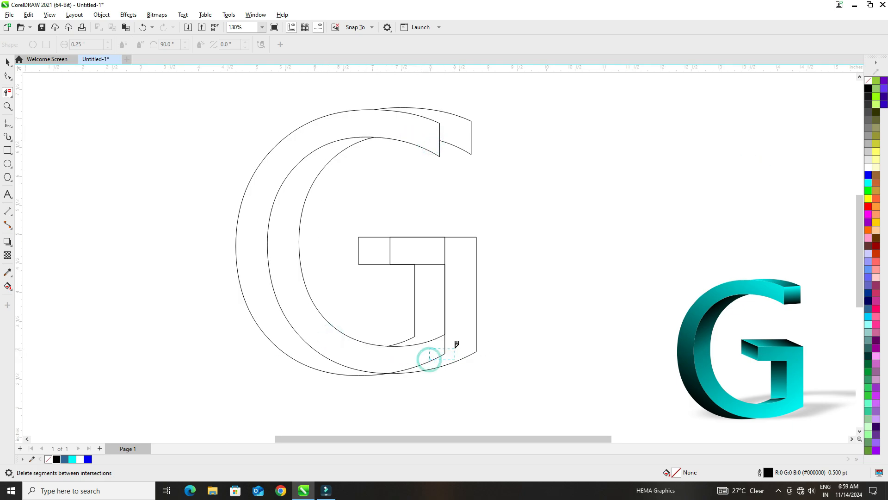
click(445, 248)
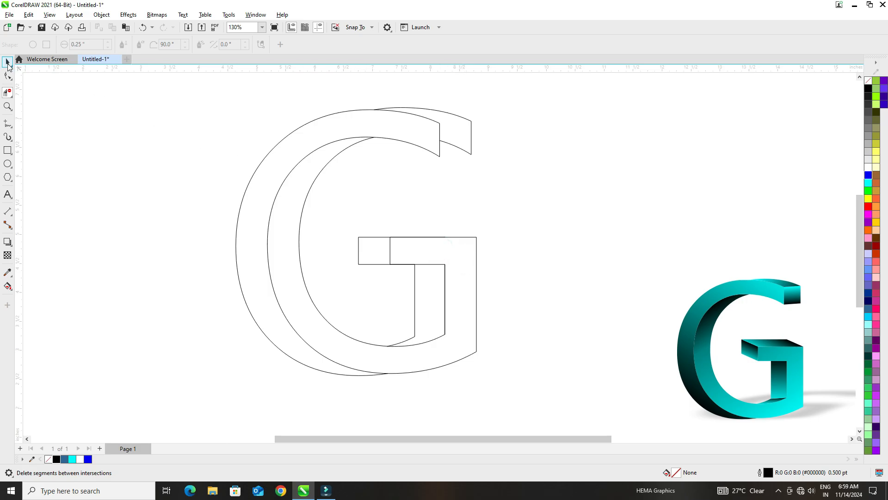
click(7, 63)
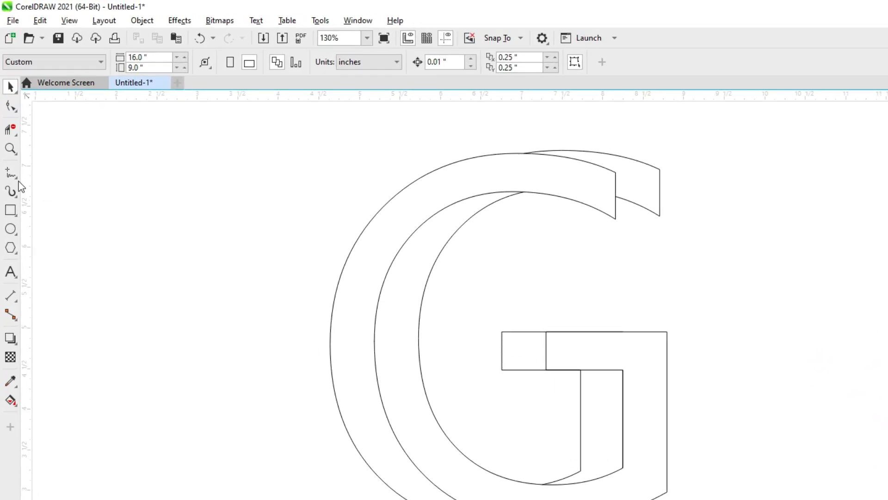
- Draw two straight freehand lines joining the lower and upper corners of the two G outlines' upper-arm ends
click(17, 180)
click(49, 172)
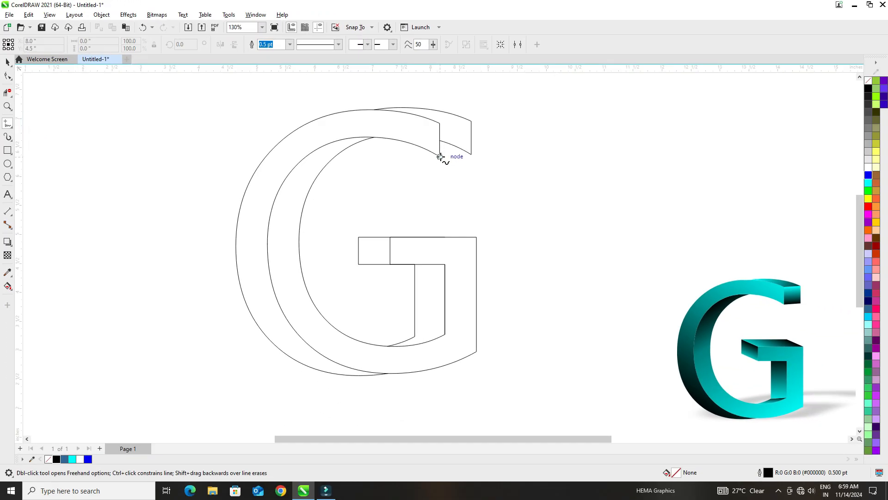
click(440, 157)
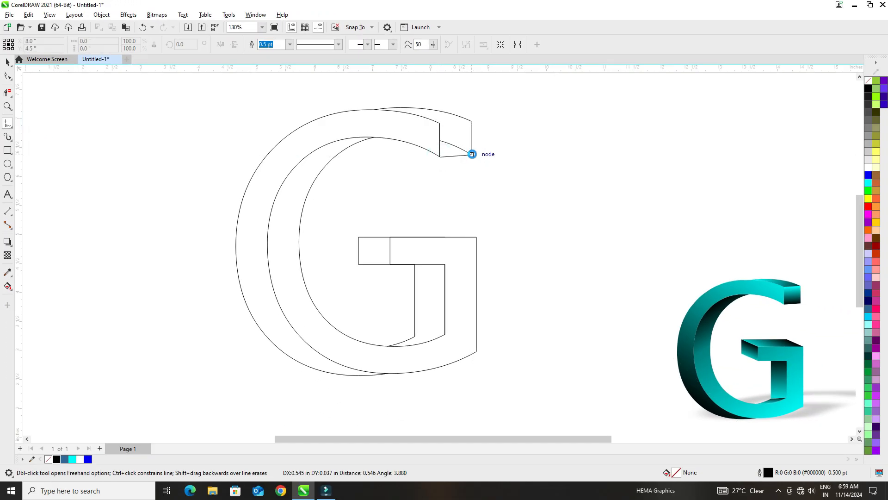
click(472, 154)
click(440, 123)
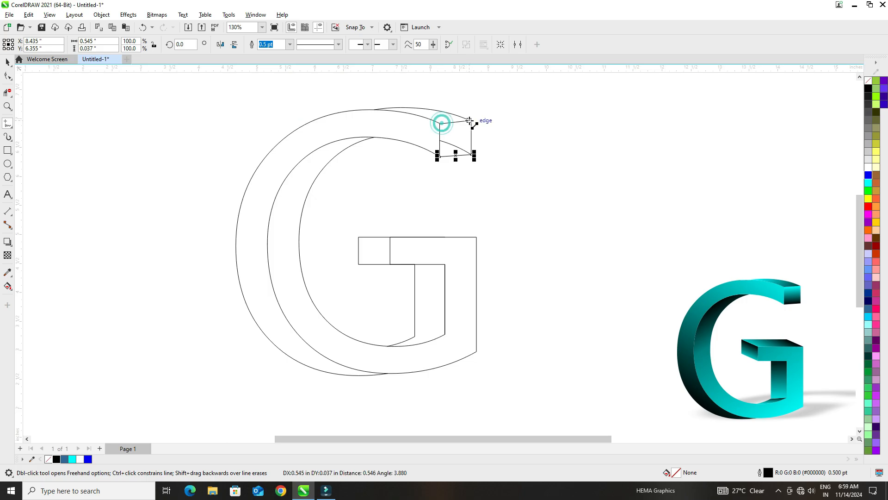
click(472, 121)
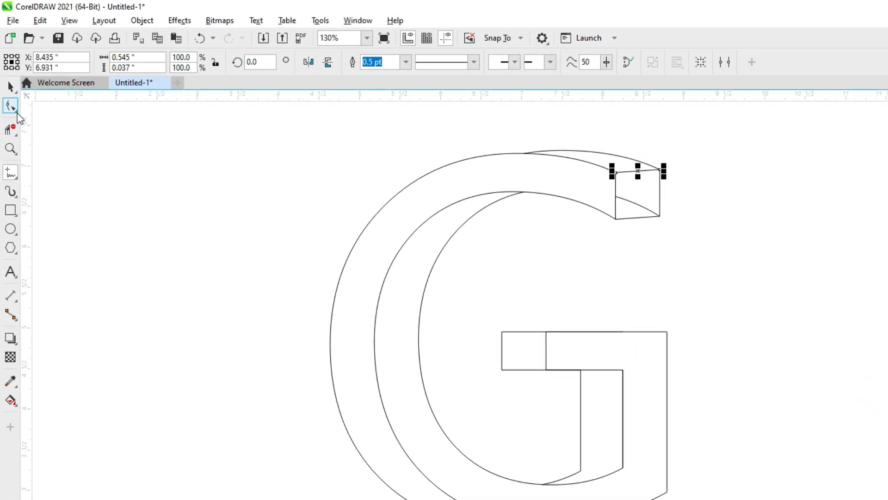
- With the Shape tool, nudge the original G's crossbar end nodes and upper edge up about 0.22 in, then deselect the outline
click(17, 110)
click(46, 105)
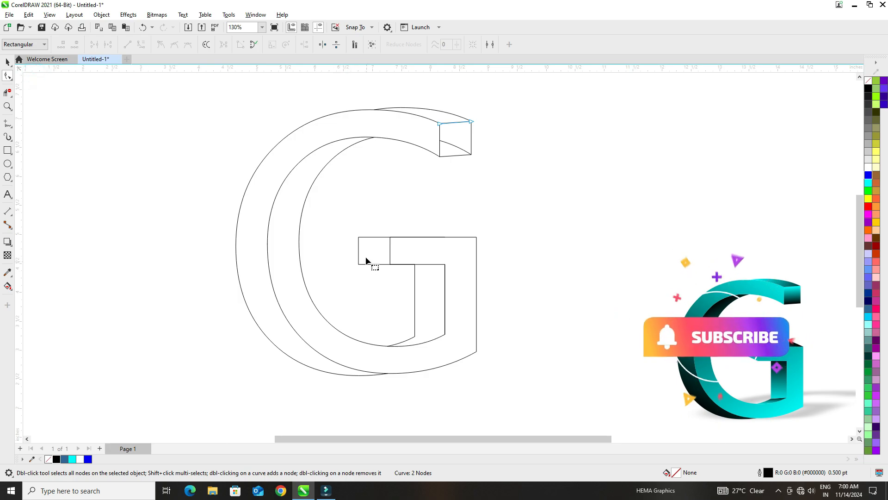
click(507, 360)
click(366, 257)
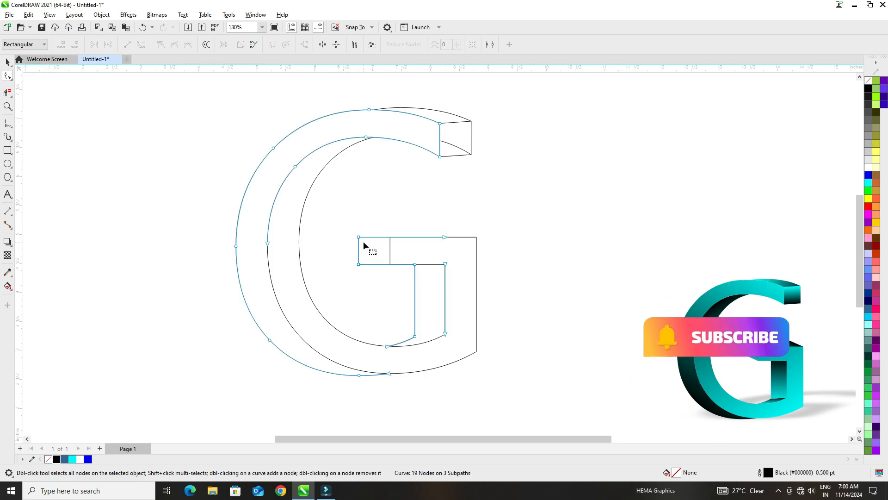
drag(358, 232, 381, 277)
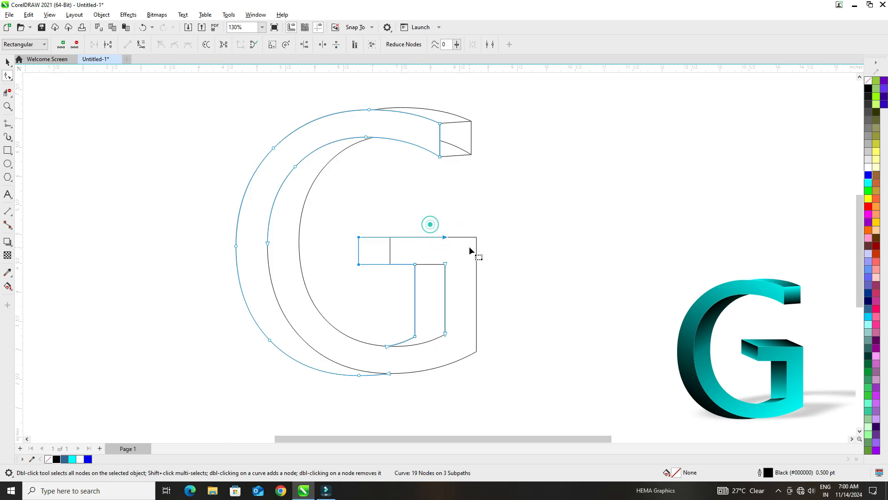
key(Up)
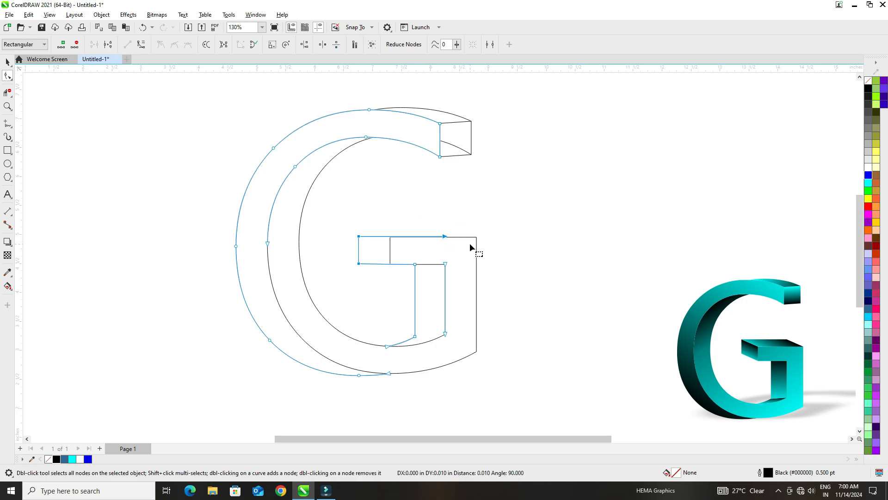
key(Up)
key(Up)
key(Up)
key(Up)
key(Up)
key(Up)
key(Up)
key(Up)
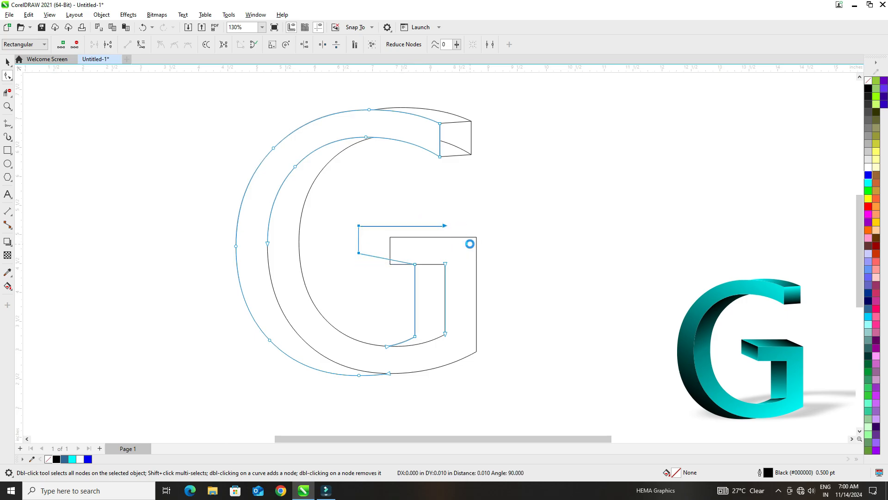
key(Up)
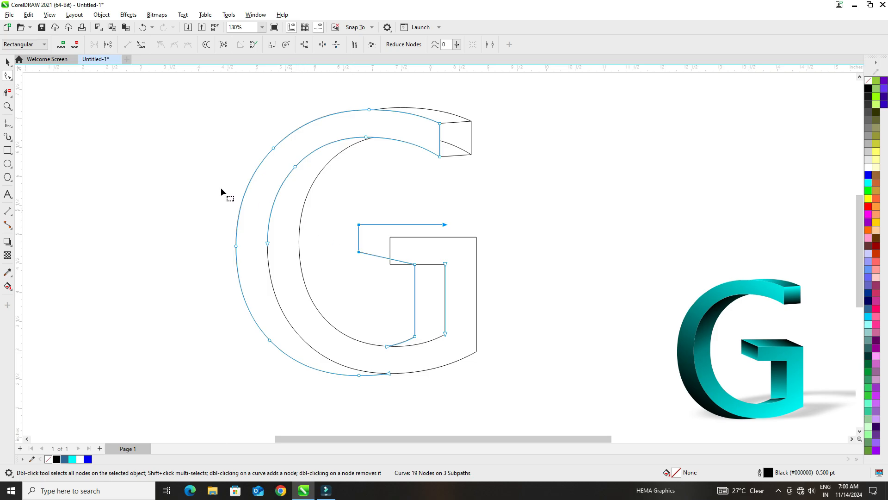
click(8, 62)
click(129, 193)
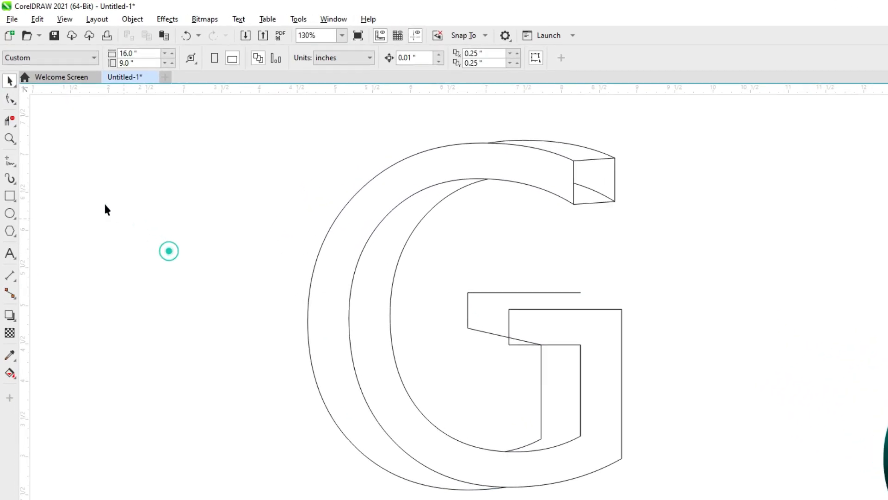
- Draw three straight freehand lines joining the raised crossbar's corners to the matching corners of the front G's crossbar
click(15, 182)
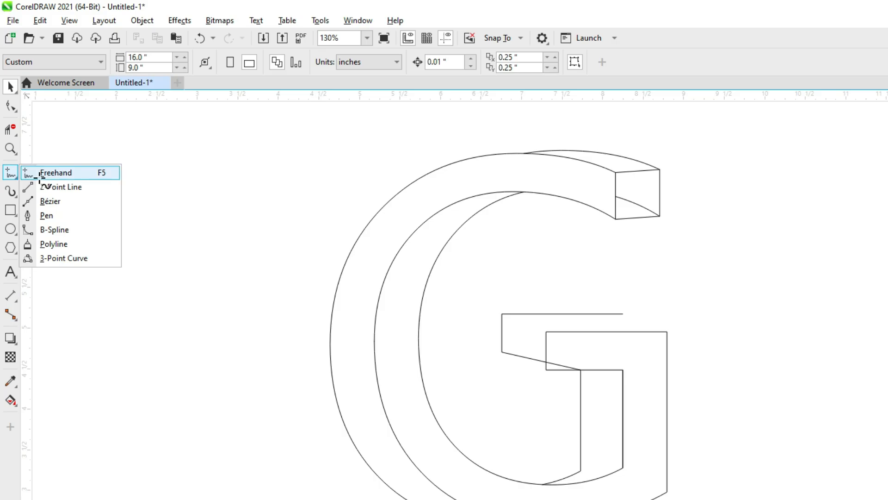
click(54, 171)
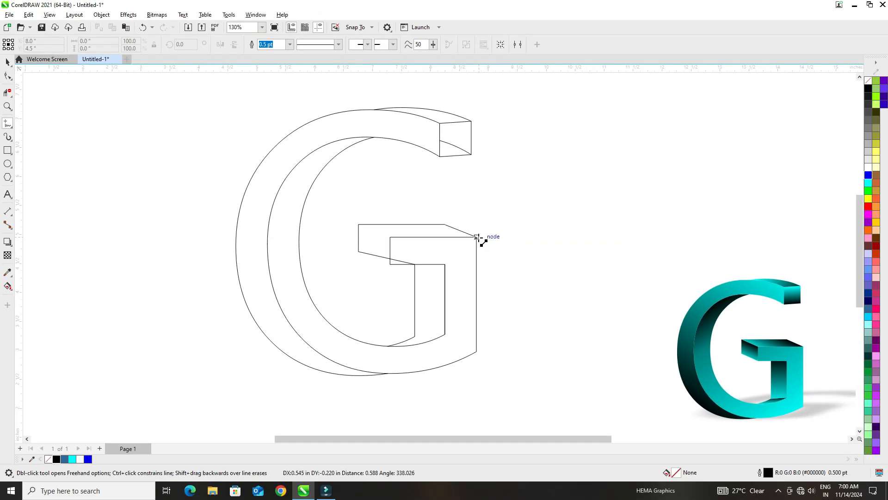
click(477, 237)
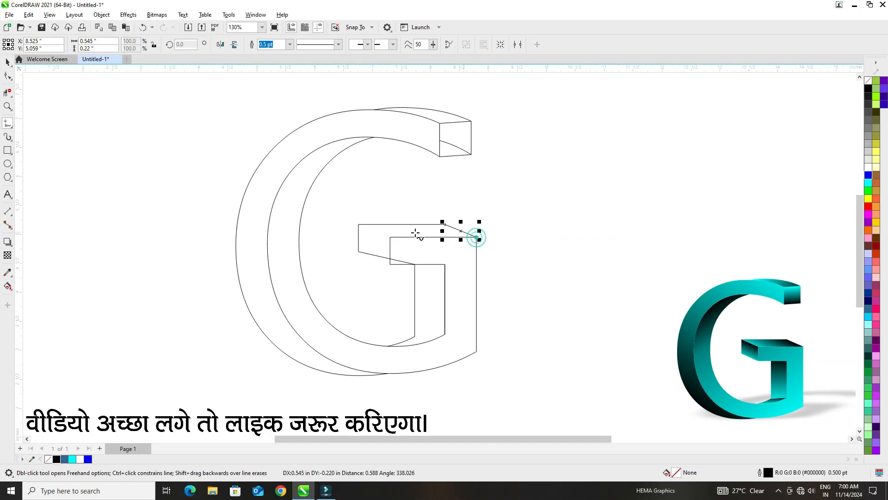
click(358, 225)
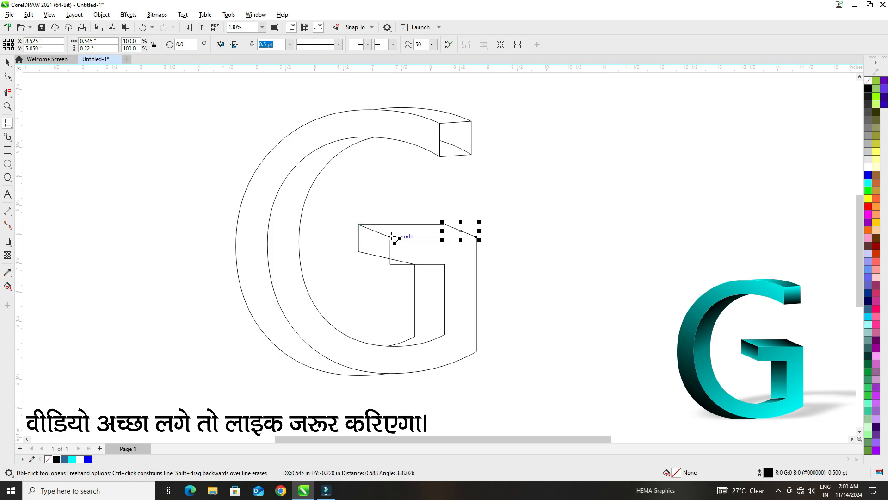
click(390, 236)
click(360, 252)
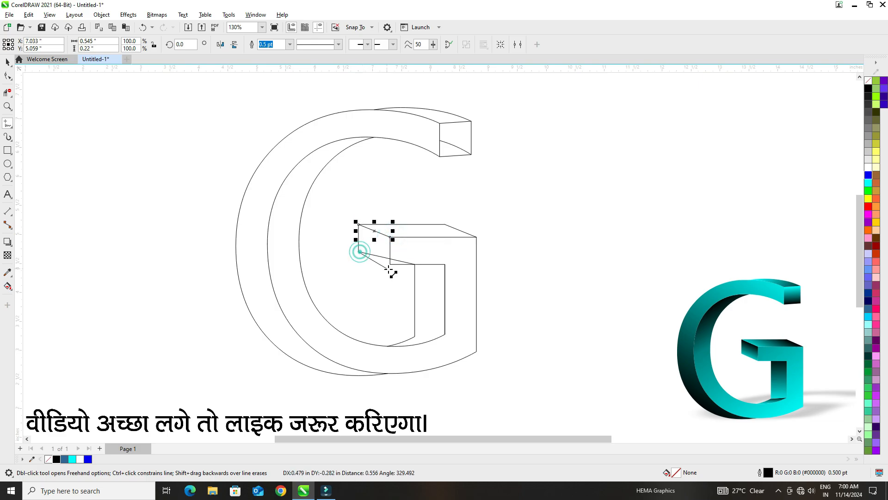
click(390, 264)
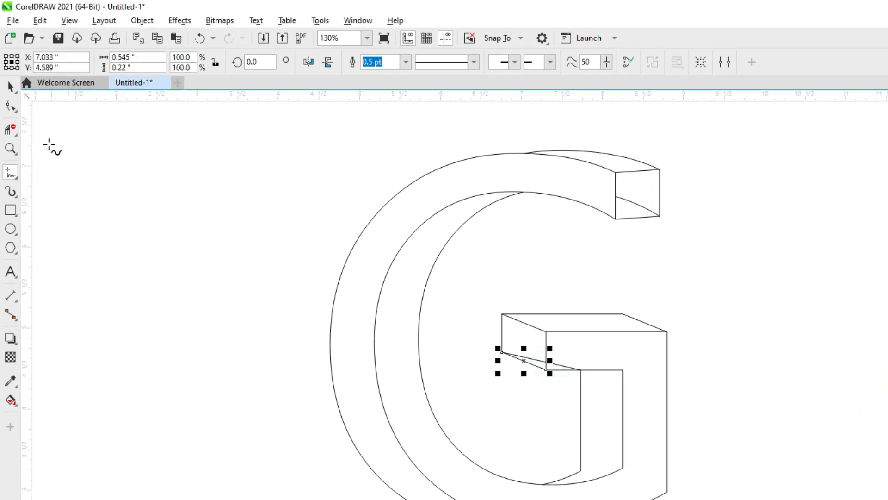
- Remove the slanted line crossing the crossbar and the curve inside the upper-arm end face with Virtual Segment Delete
click(19, 138)
click(70, 159)
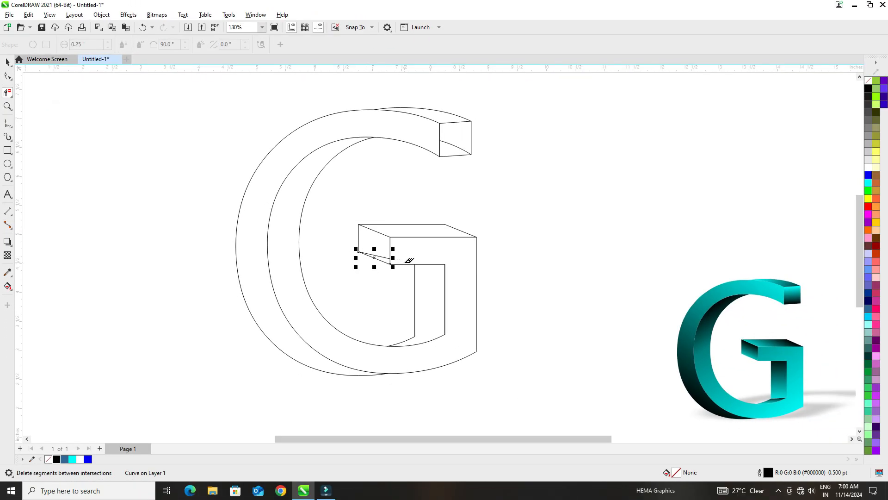
click(404, 262)
click(456, 141)
click(454, 143)
click(9, 61)
click(87, 145)
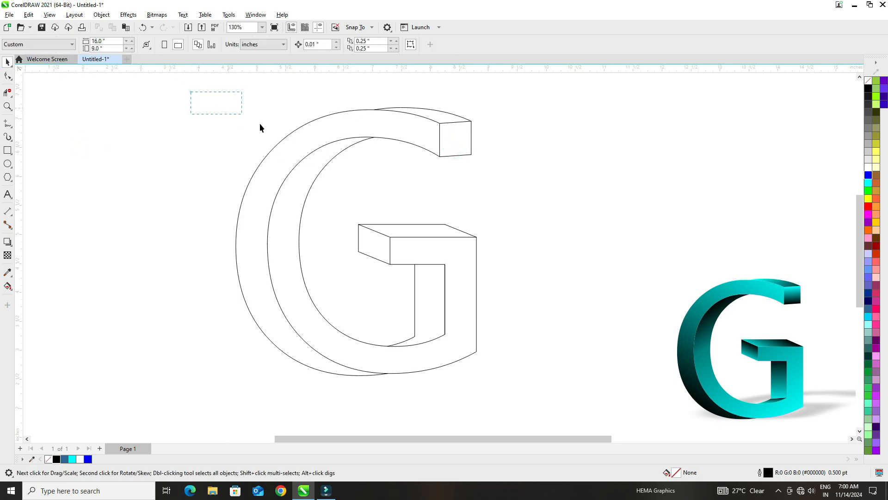
drag(259, 123, 524, 381)
drag(526, 389, 379, 187)
drag(284, 117, 282, 119)
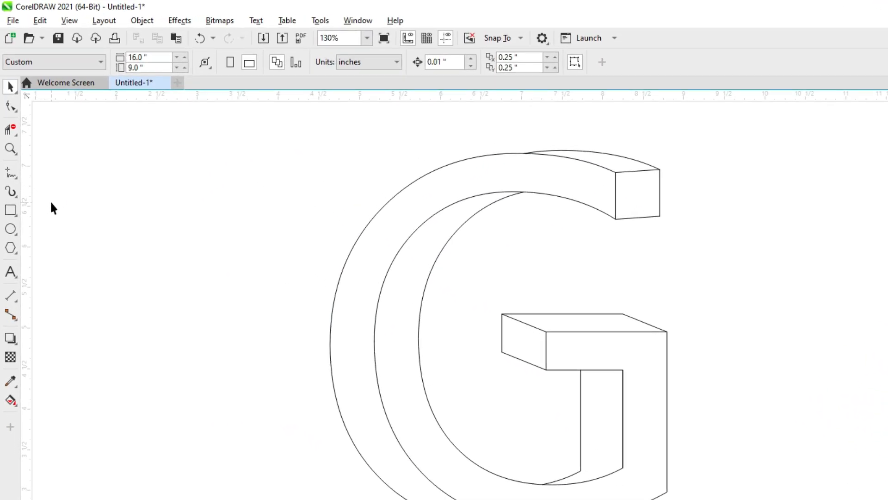
- Draw a straight freehand line about 0.52 in long joining the lower corners of the inner stem face
click(16, 184)
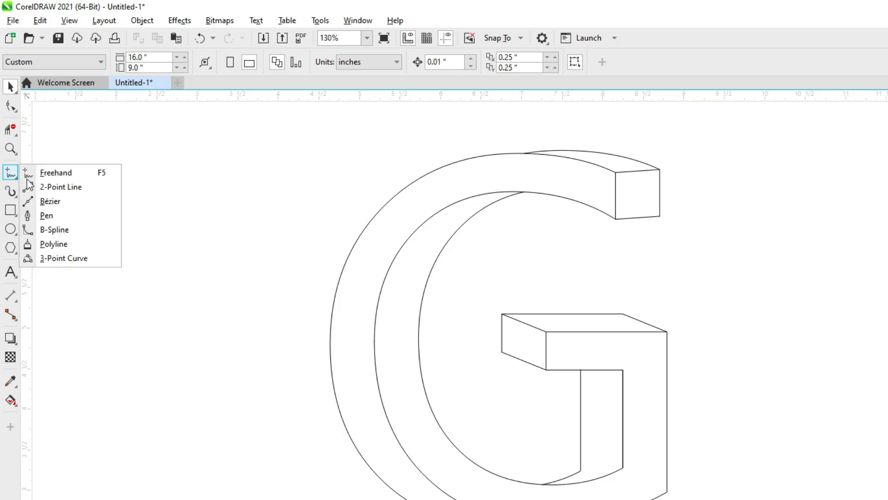
click(52, 173)
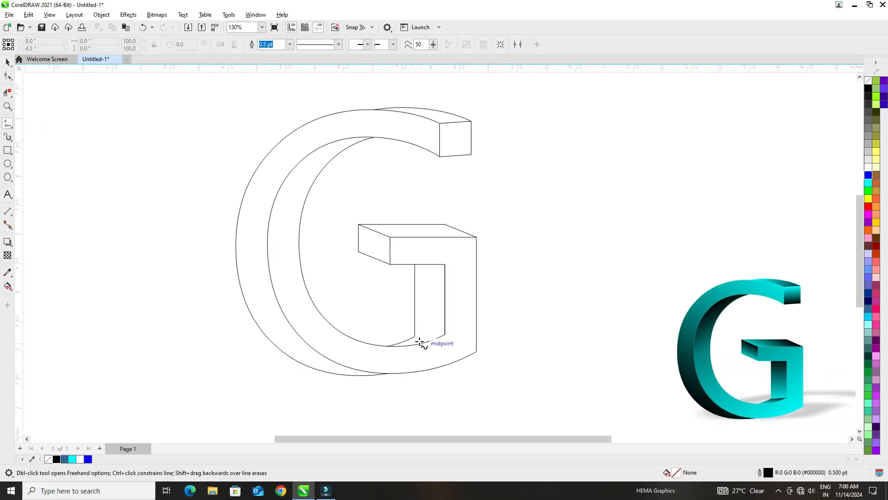
click(416, 336)
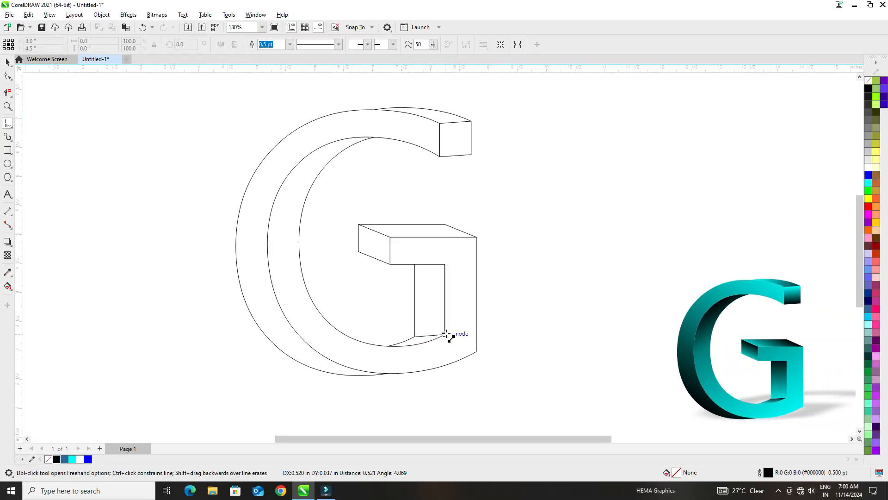
click(445, 334)
click(7, 61)
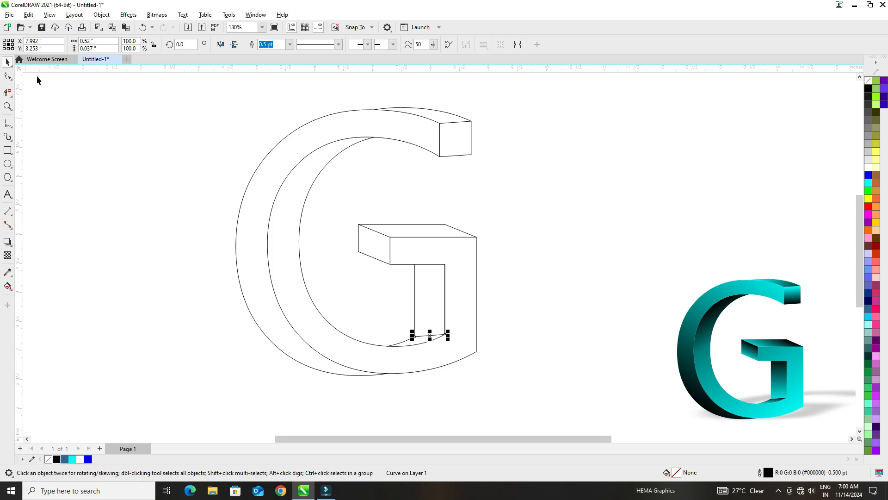
- Select all the G's outlines and lines and group them
drag(166, 102, 521, 384)
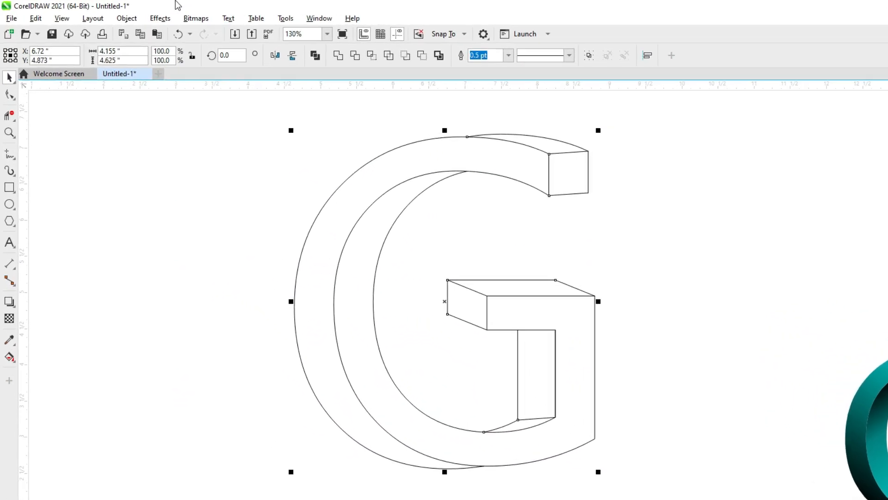
click(126, 18)
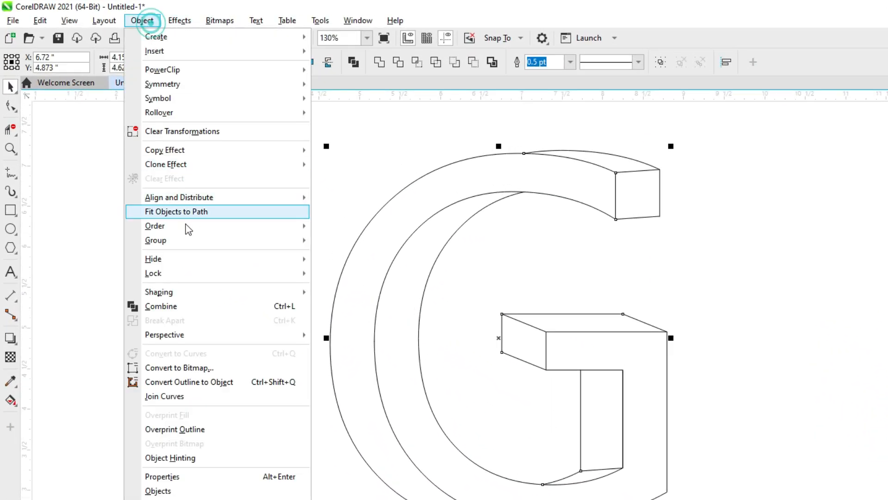
mouse_move(169, 216)
click(345, 242)
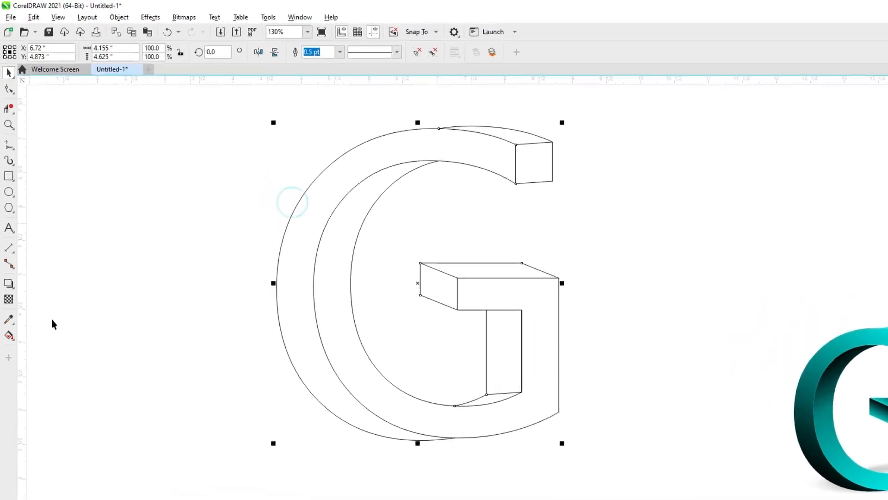
- Use Smart Fill to fill all eight enclosed faces of the G with blue (#336699), then deselect
click(17, 404)
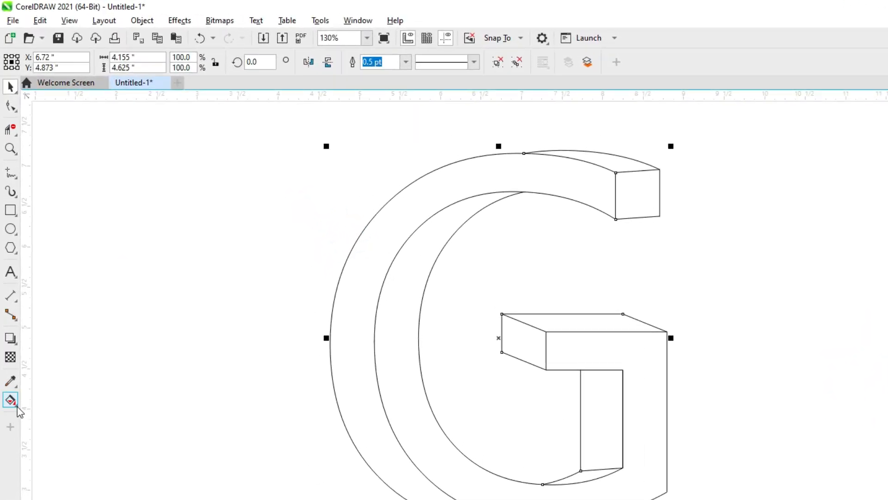
click(43, 413)
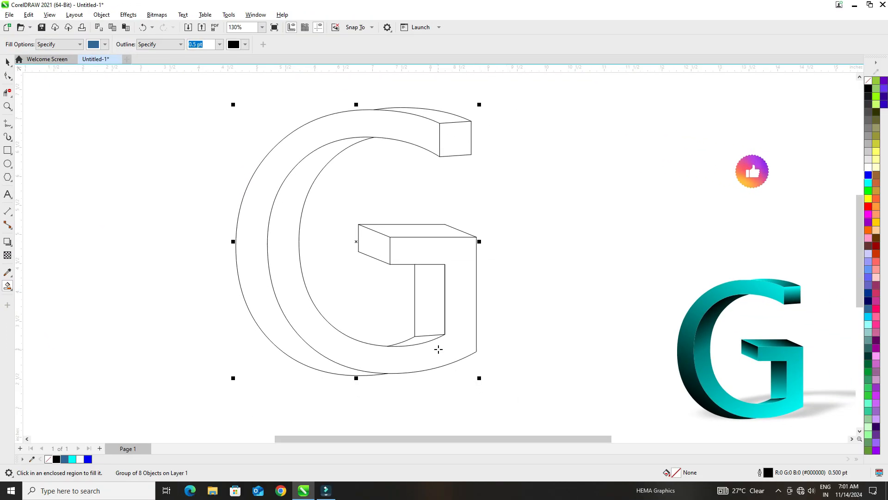
click(439, 348)
click(423, 341)
click(434, 321)
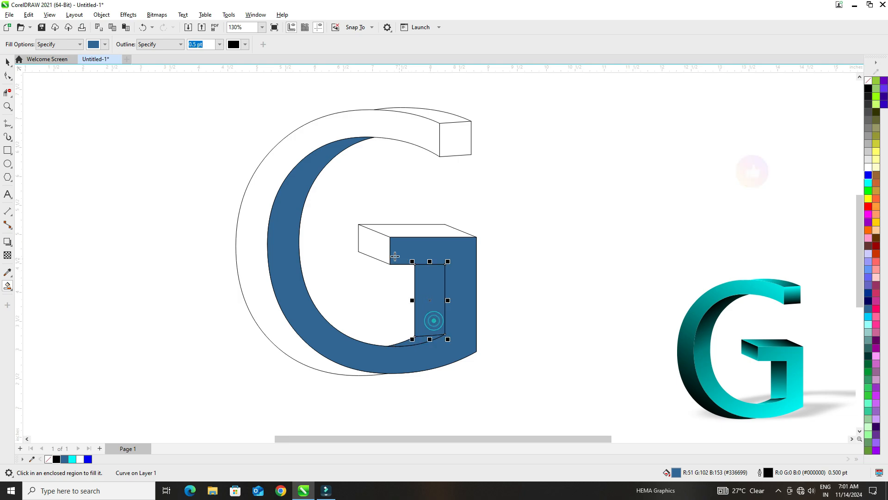
click(377, 245)
click(400, 231)
click(451, 137)
click(445, 120)
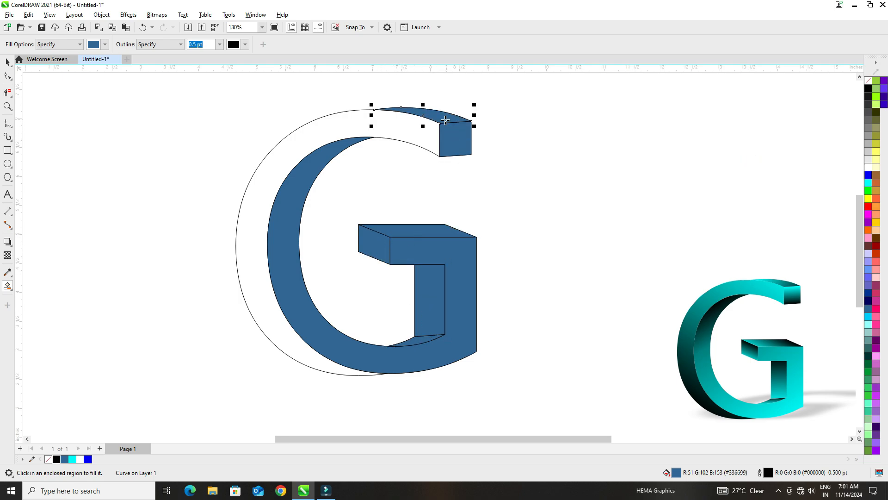
click(422, 127)
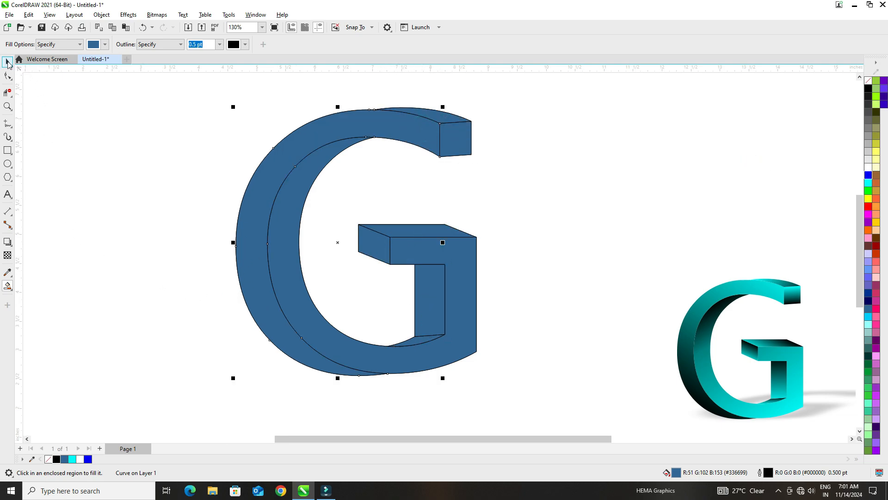
click(7, 62)
click(176, 200)
- Apply a cyan-to-black linear fountain fill to the G's large outer curved face, running from beyond the upper-arm end to beyond the lower-left curve
click(247, 223)
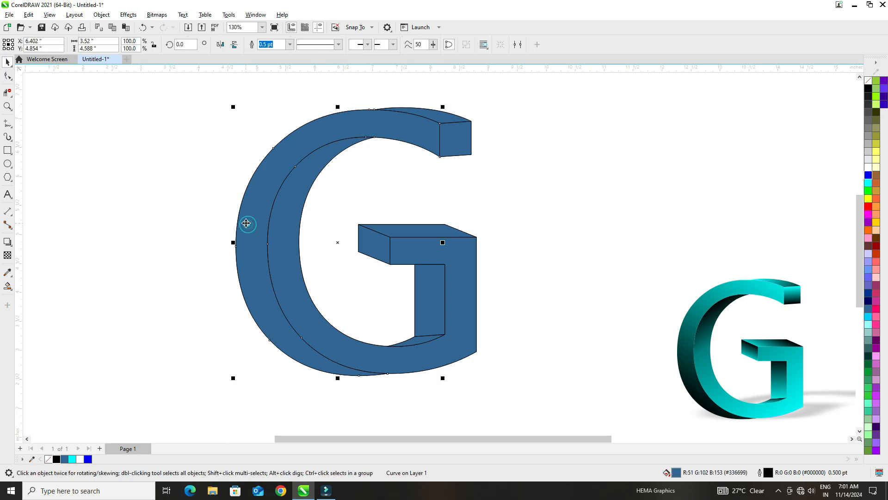
click(11, 291)
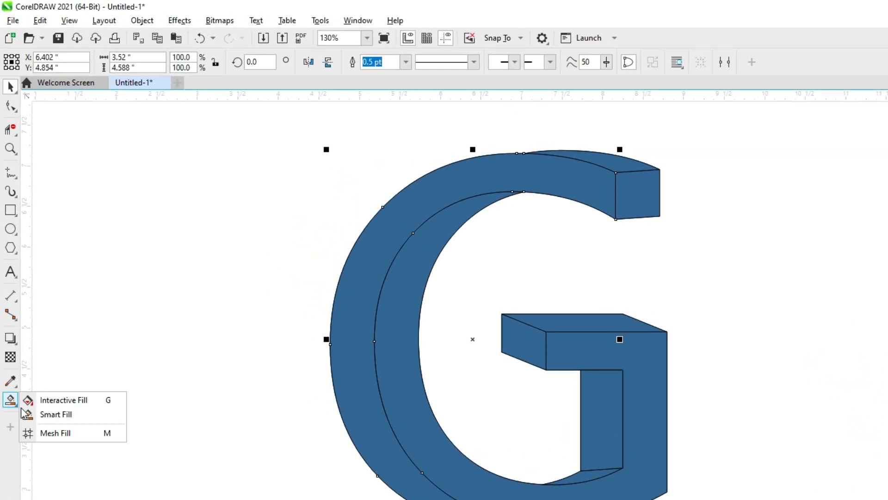
click(46, 399)
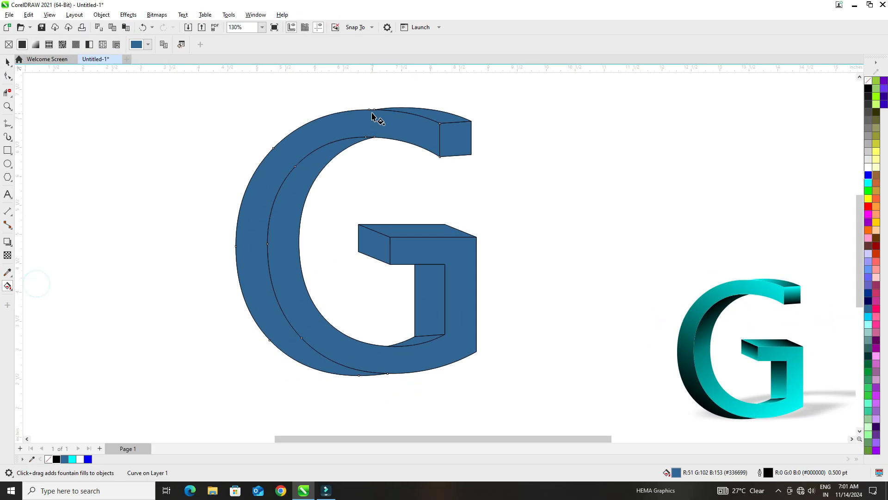
drag(371, 110, 359, 374)
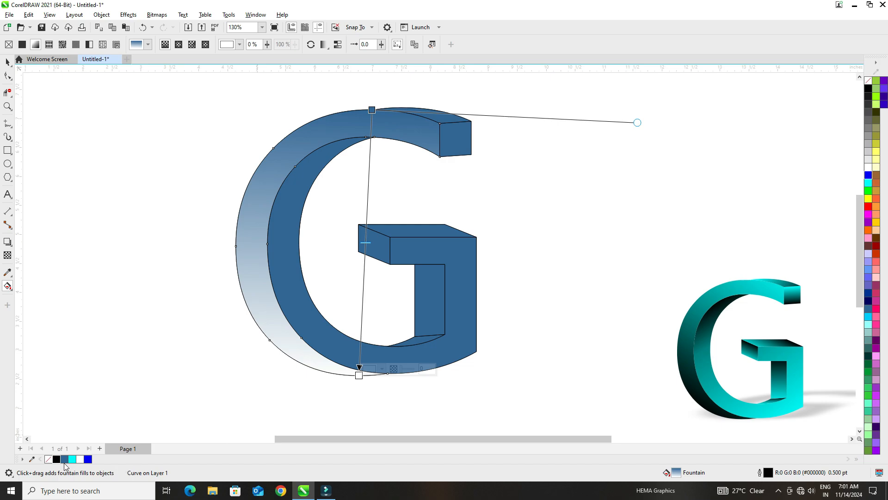
click(55, 459)
drag(72, 459, 440, 124)
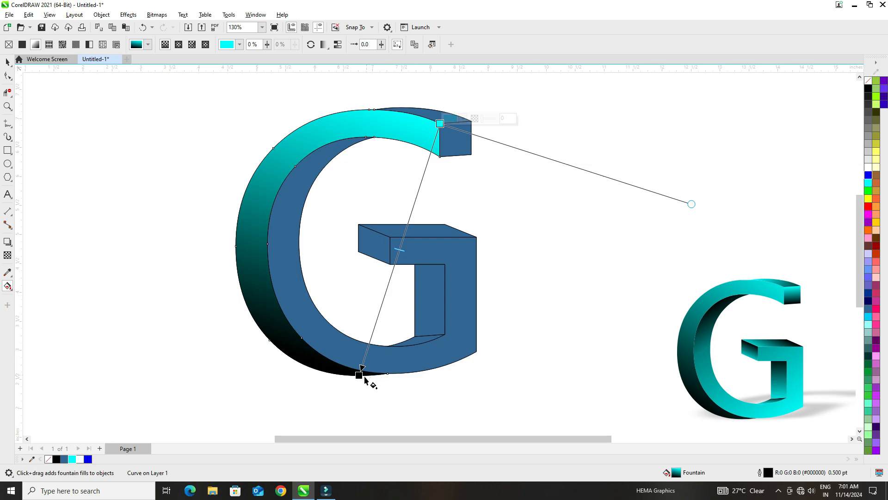
drag(364, 380, 262, 388)
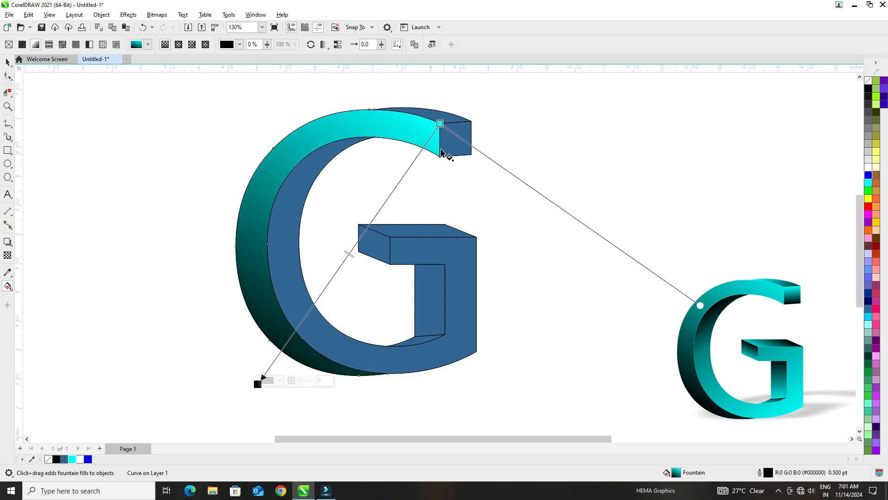
drag(440, 124, 457, 95)
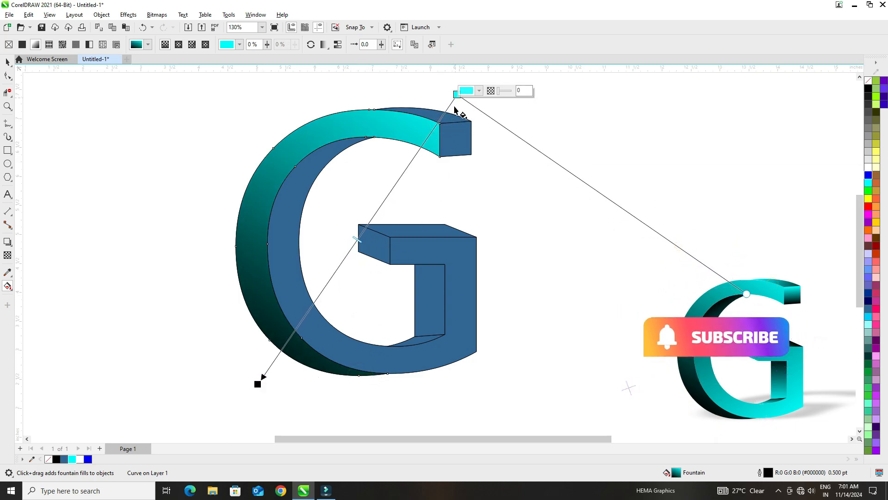
- Apply a cyan-to-black linear fountain fill to the G's front face, running from beyond the stem's lower corner to beyond the curve's upper-left edge
click(283, 218)
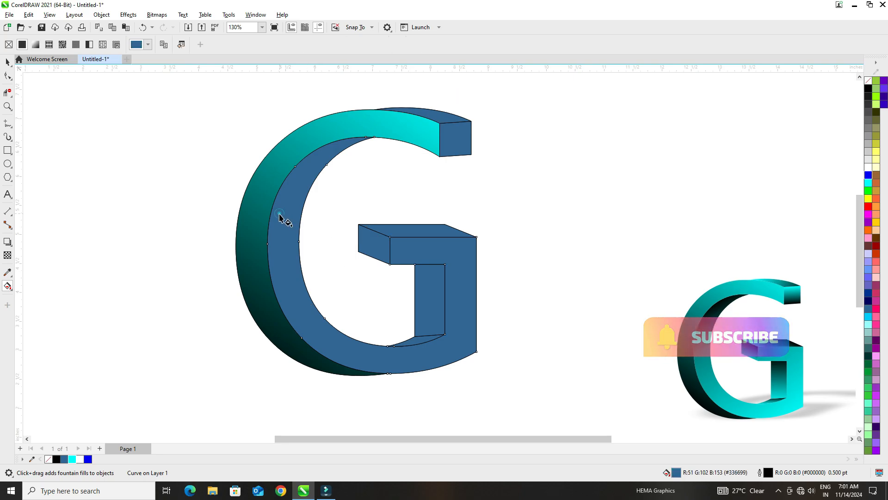
key(ctrl+r)
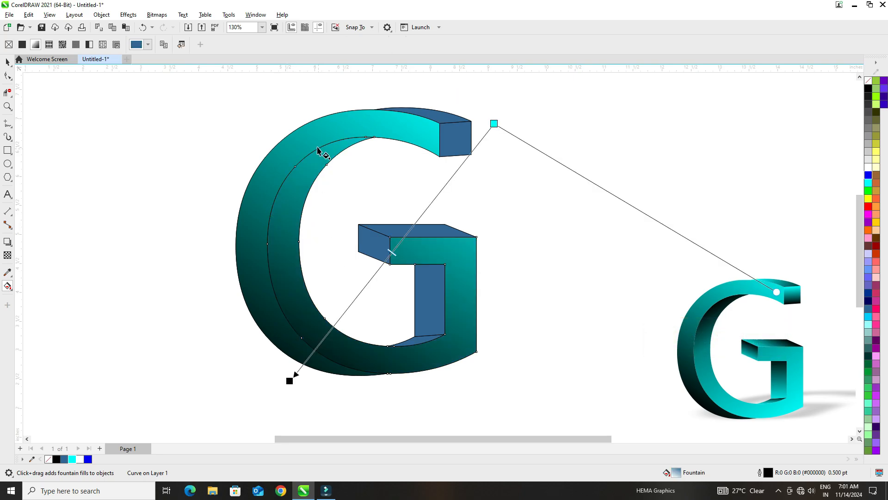
drag(316, 143, 384, 128)
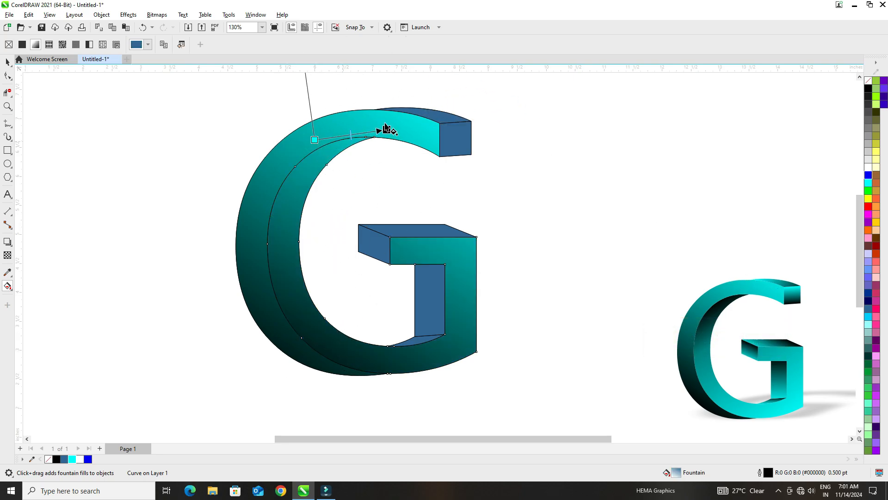
drag(311, 140, 408, 299)
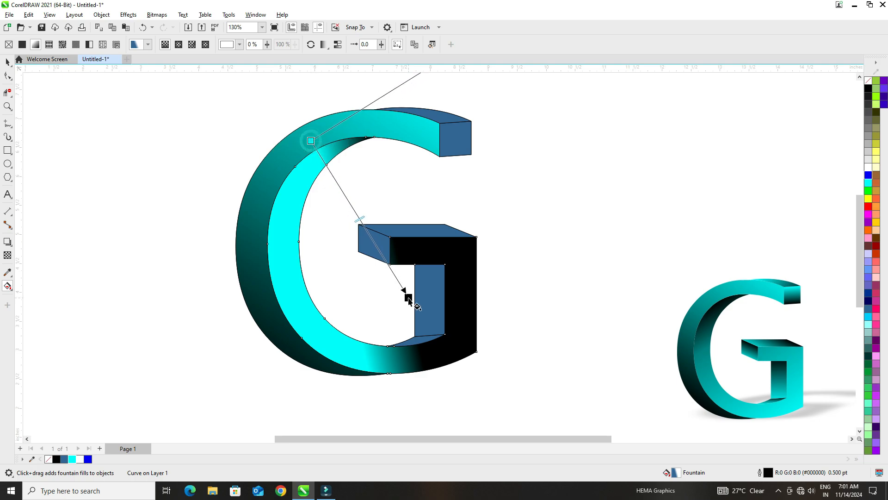
drag(465, 360, 299, 112)
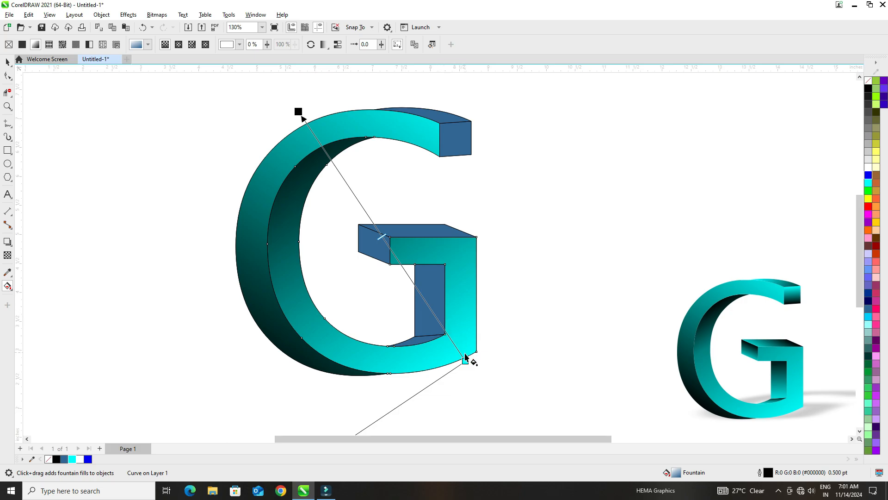
drag(464, 357, 490, 363)
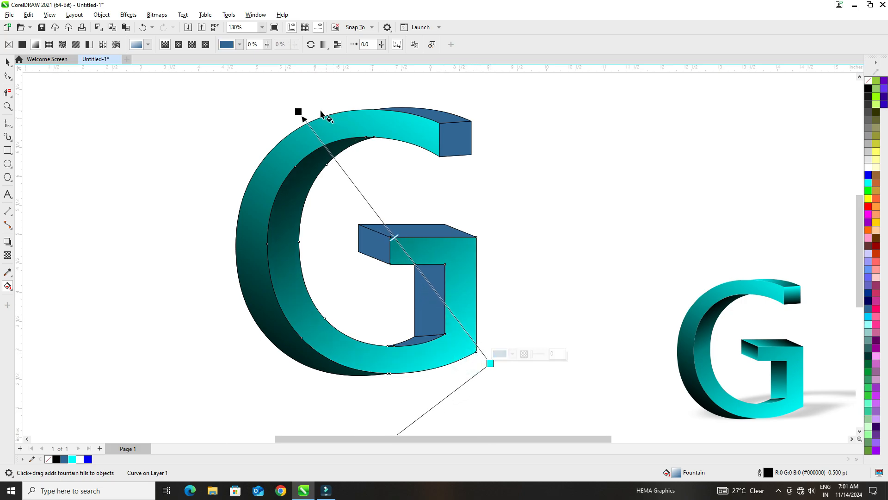
drag(298, 112, 263, 76)
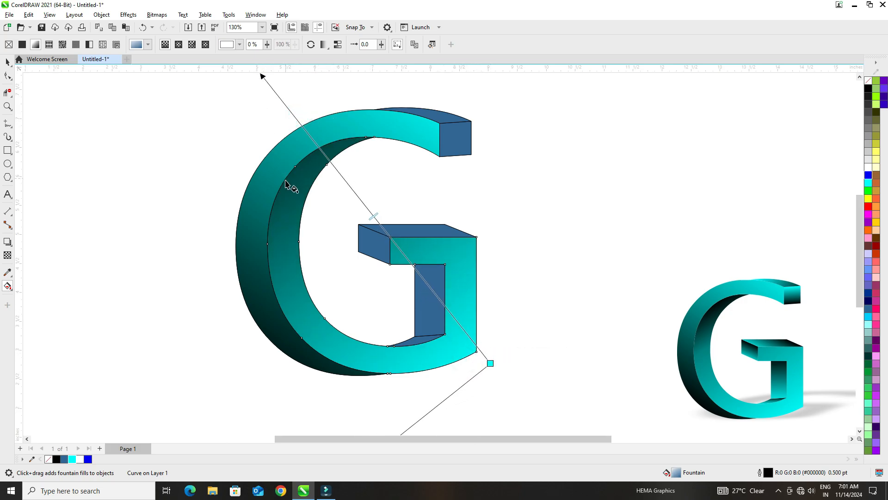
- Extend the black end of the outer curved face's gradient farther beyond the G's lower-left curve
click(267, 296)
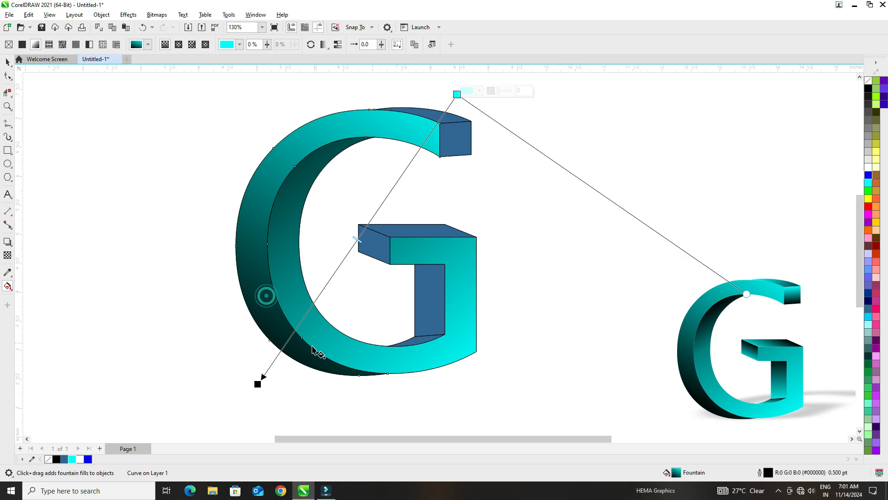
drag(259, 385, 241, 419)
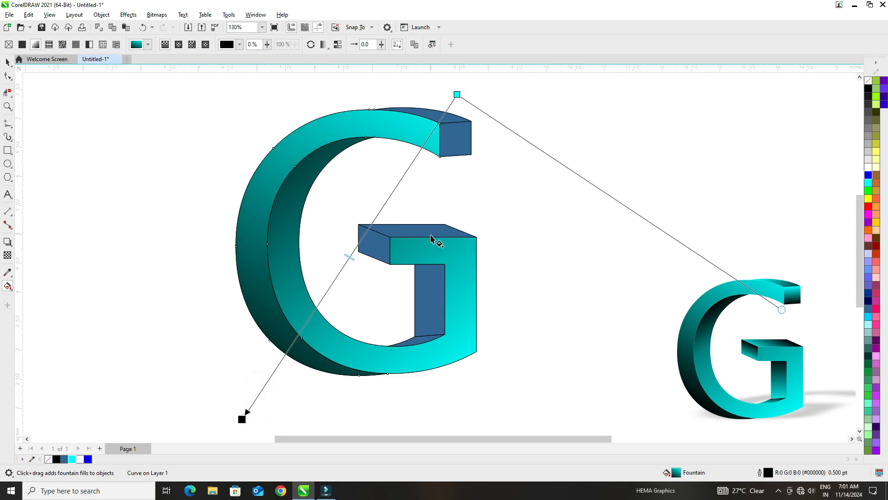
- Give the inner stem face a cyan-to-black gradient from its lower edge to beyond its upper edge, skewed along the lower edge
click(426, 301)
drag(447, 260, 415, 348)
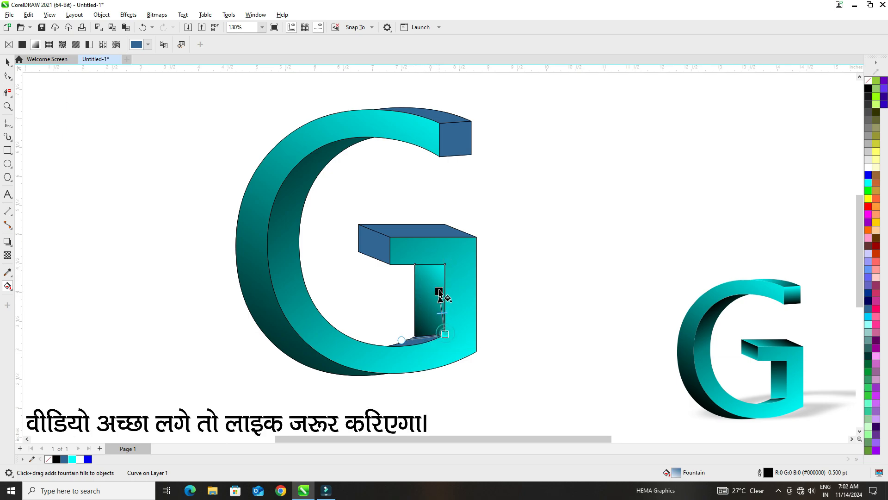
drag(445, 264, 445, 334)
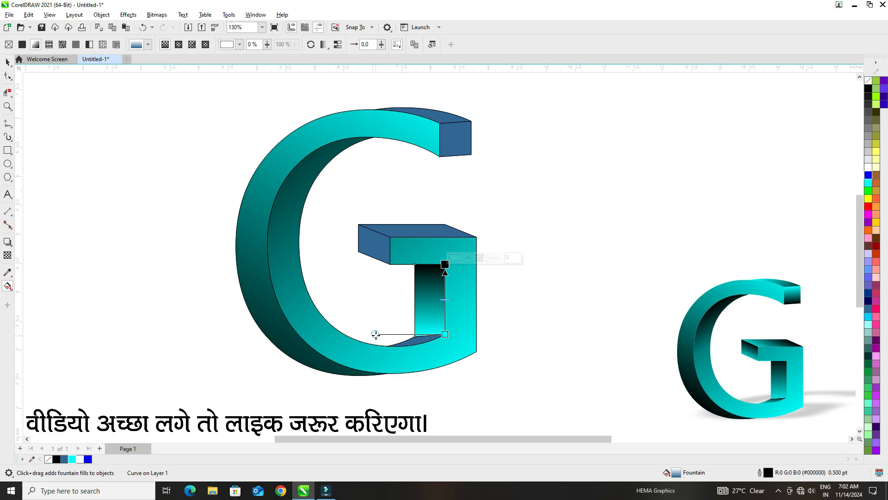
drag(375, 334, 417, 337)
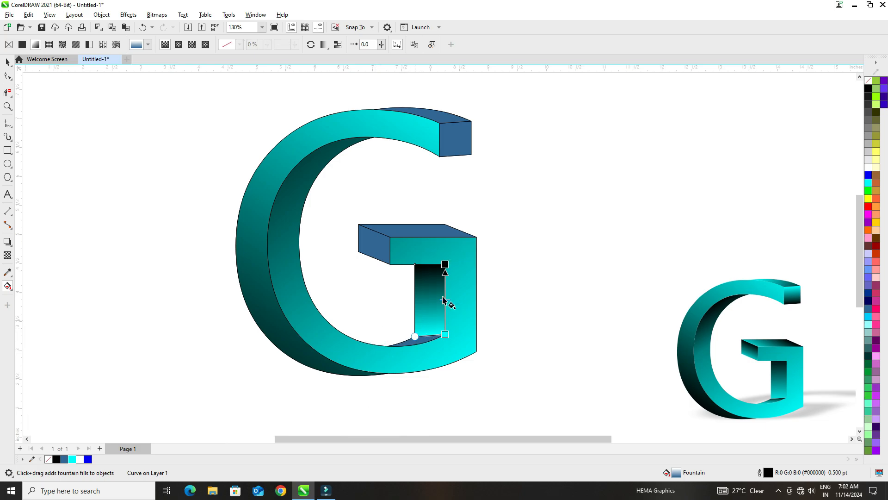
drag(445, 264, 446, 246)
- Apply a cyan-to-black gradient to the small sliver face below the inner stem, running from its left tip toward the stem
click(425, 344)
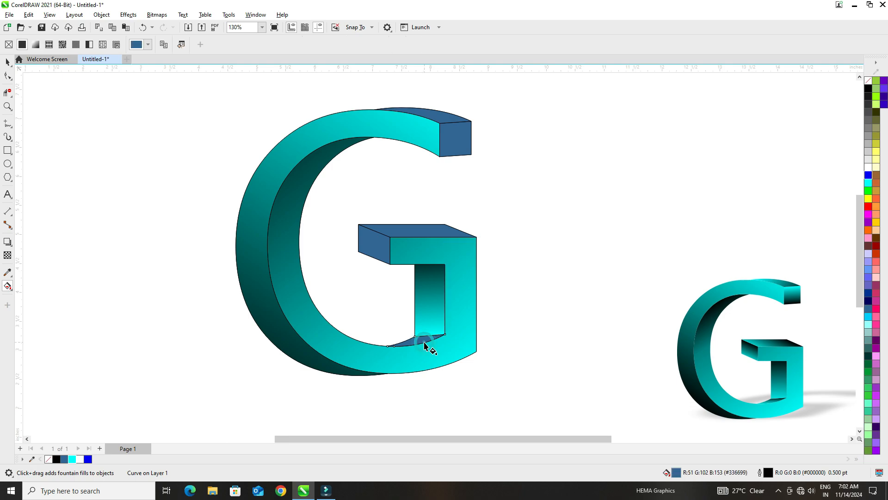
key(ctrl+r)
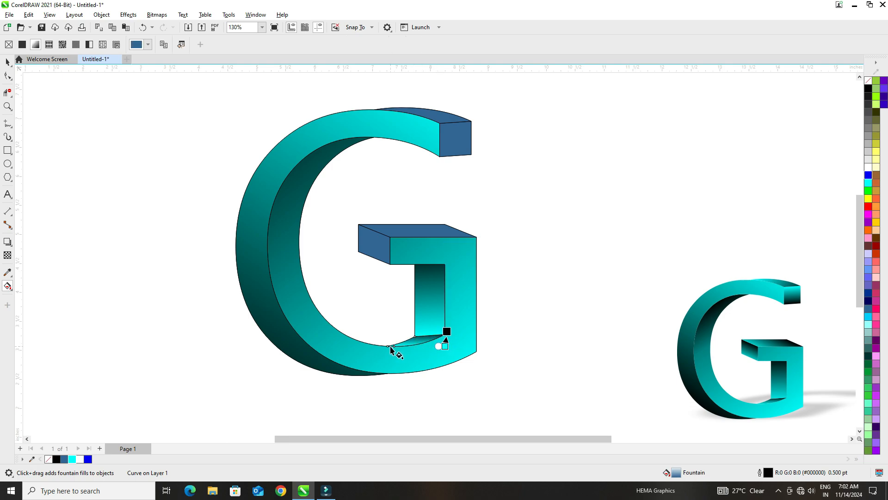
drag(392, 347, 421, 327)
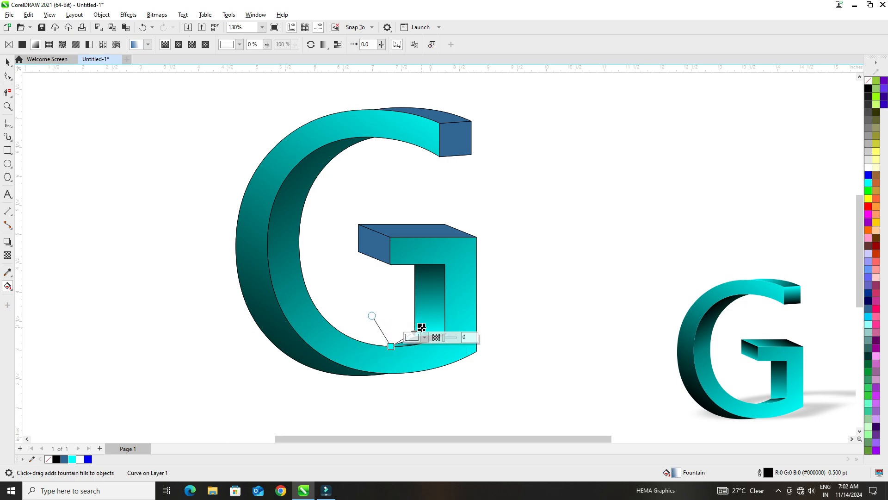
- Shade the crossbar's top face with a cyan-to-black gradient running left to right past both front corners, skewed along its slanted left edge
click(405, 235)
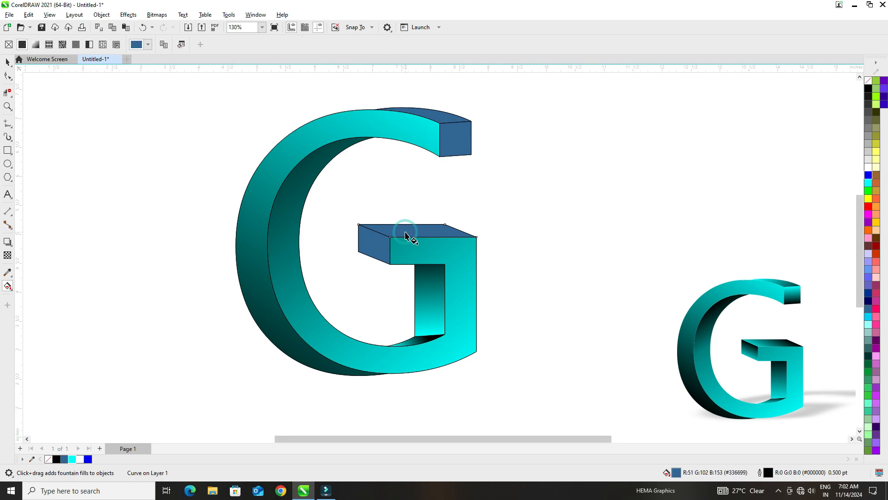
key(ctrl+r)
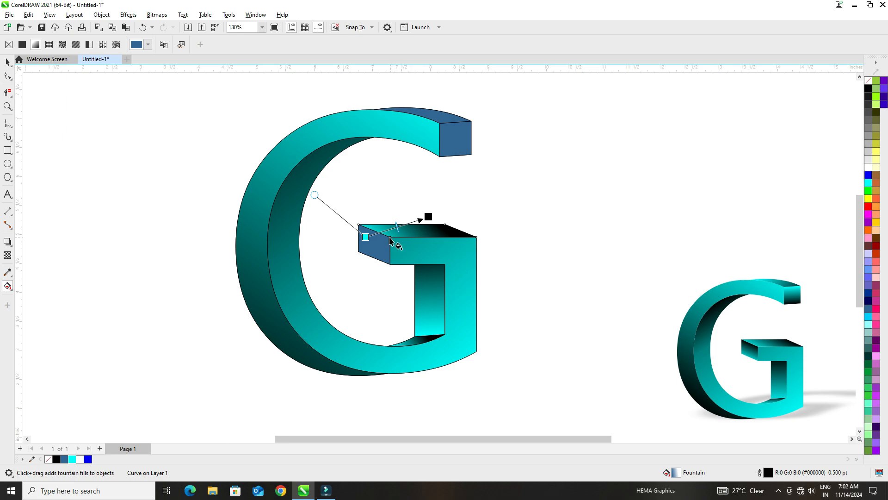
drag(390, 237, 477, 237)
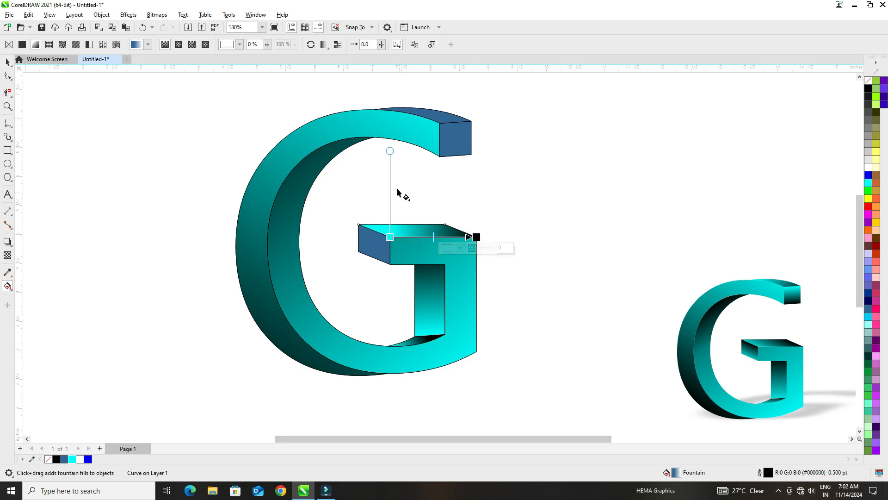
drag(391, 152, 359, 225)
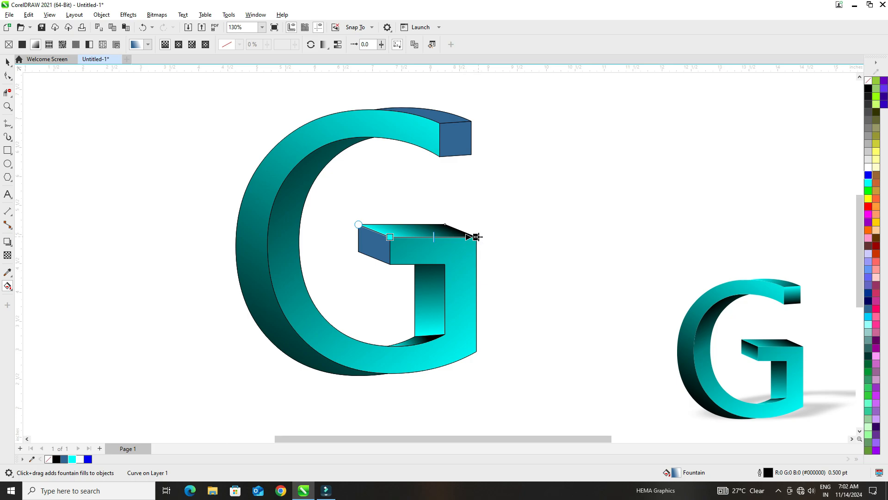
drag(476, 236, 489, 236)
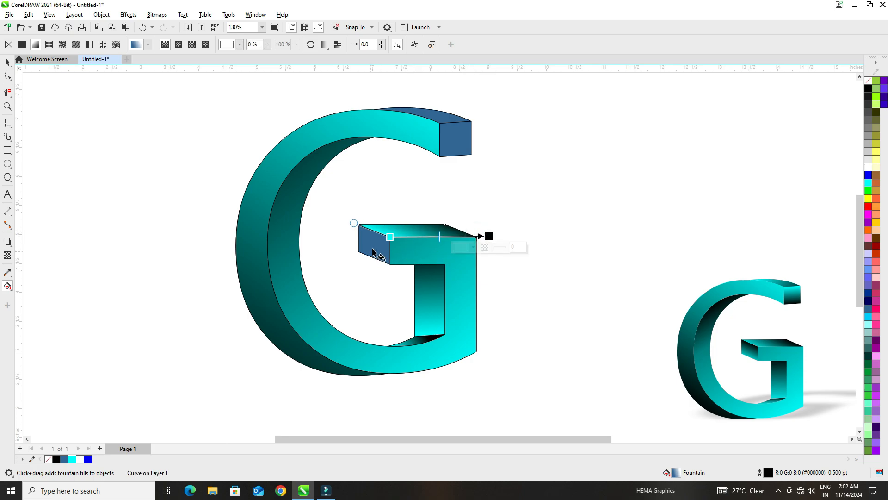
drag(389, 236, 378, 237)
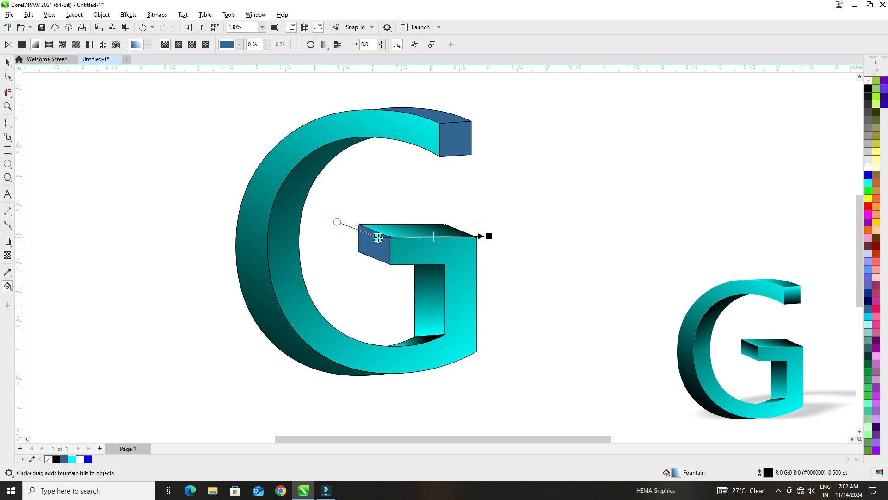
- Move the cyan end of the inner stem face's gradient below the face's lower edge
click(433, 328)
drag(446, 334, 446, 349)
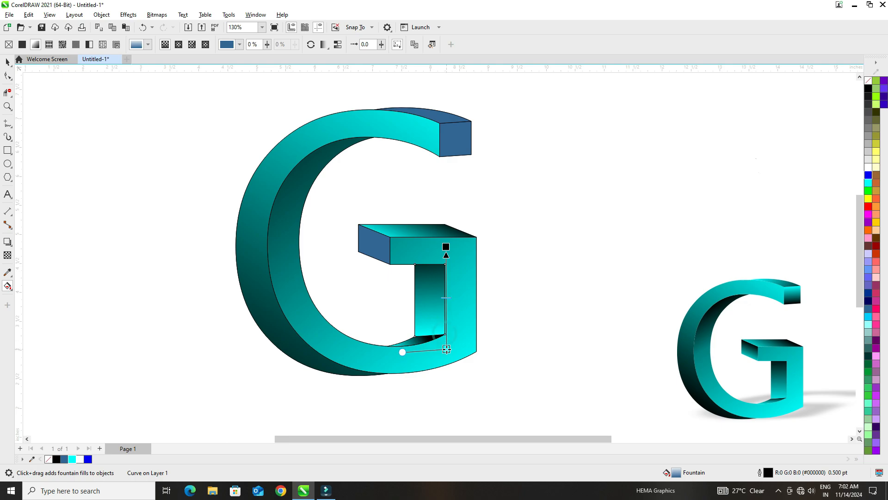
- Shade the crossbar's left end face with a gradient from cyan below to black above, extended slightly past both edges and skewed along the slant
click(373, 243)
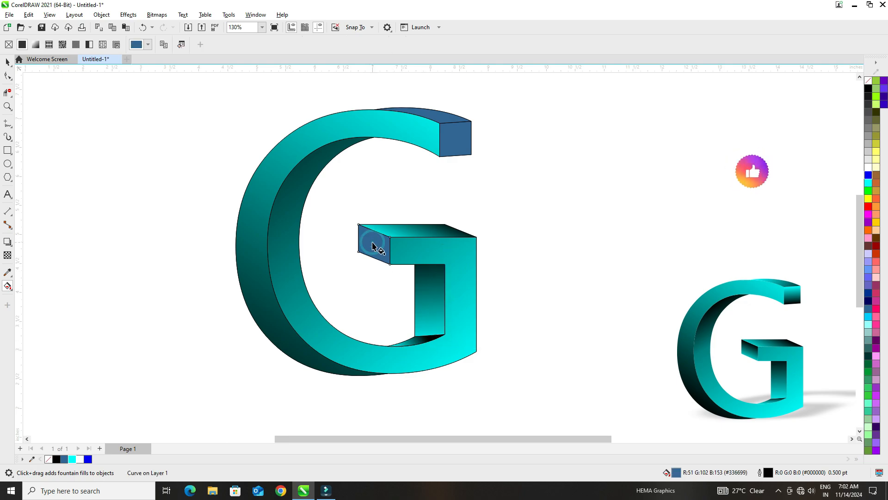
key(ctrl+r)
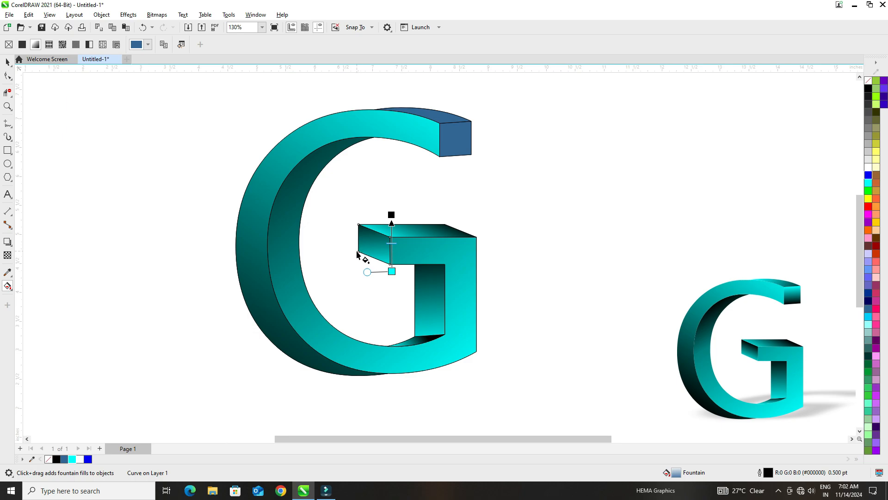
drag(357, 253, 359, 225)
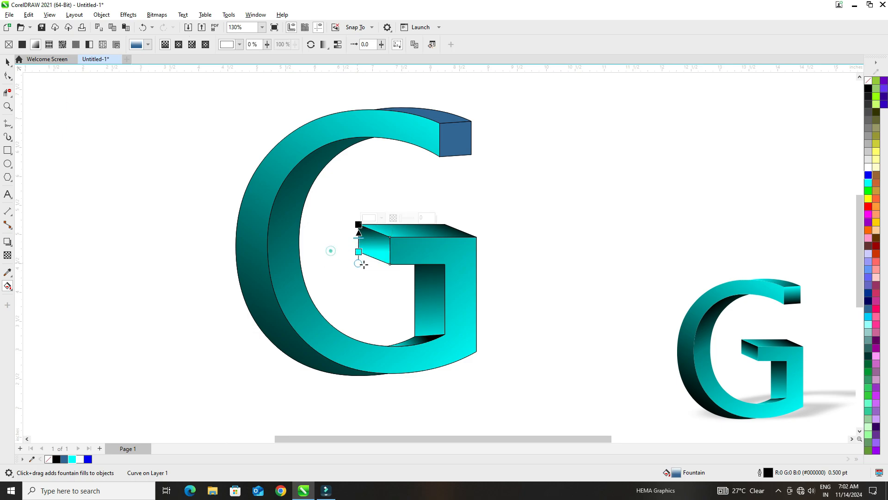
drag(364, 264, 407, 272)
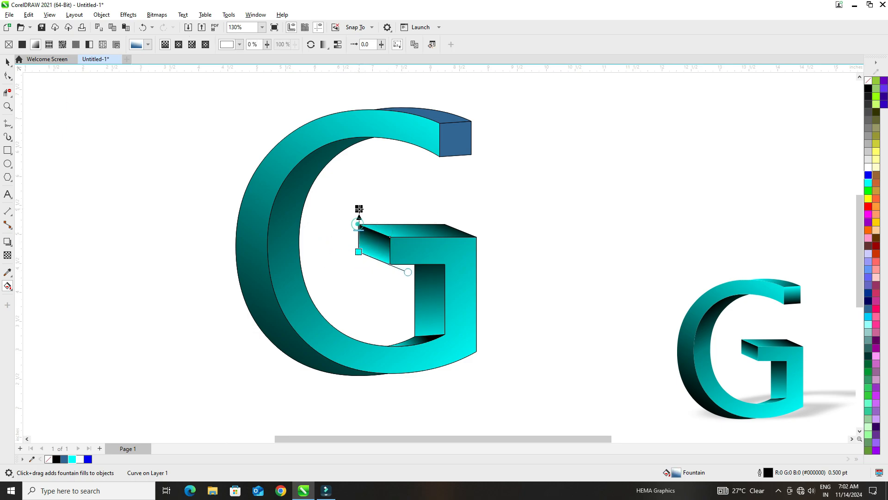
drag(359, 208, 361, 220)
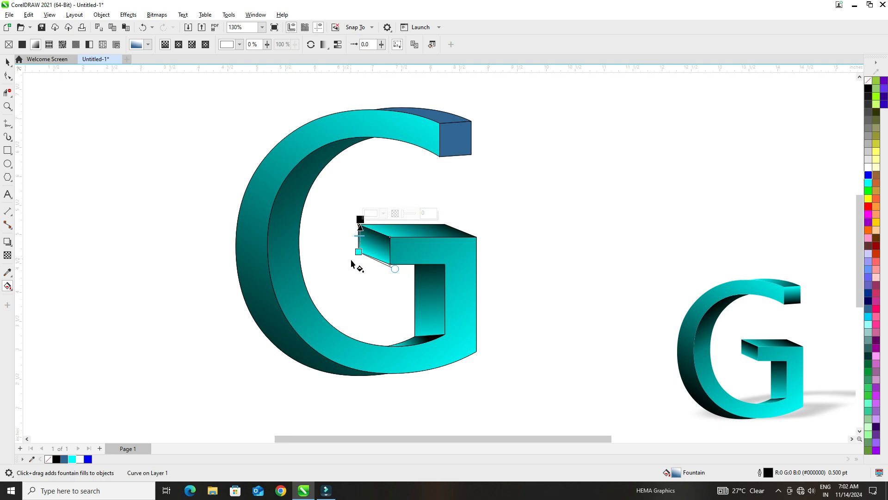
drag(359, 252, 360, 261)
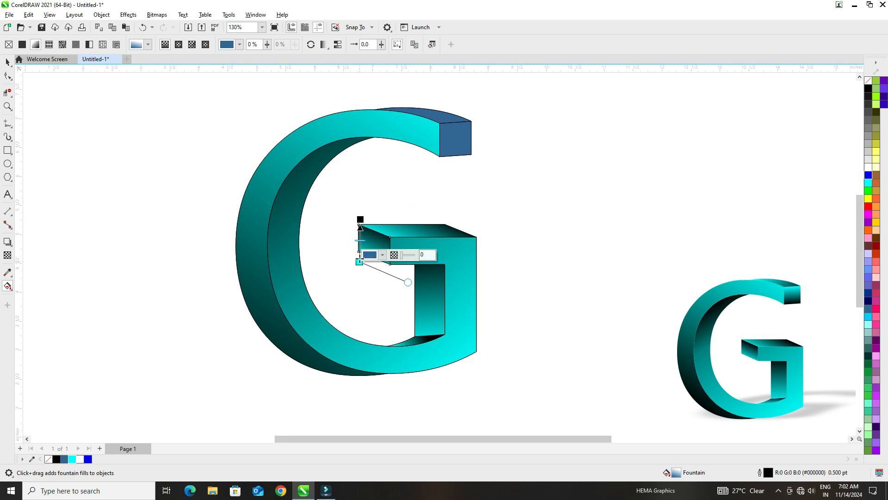
- Shade the upper arm's end face with a gradient from cyan above its top edge down to black at its bottom edge
click(449, 147)
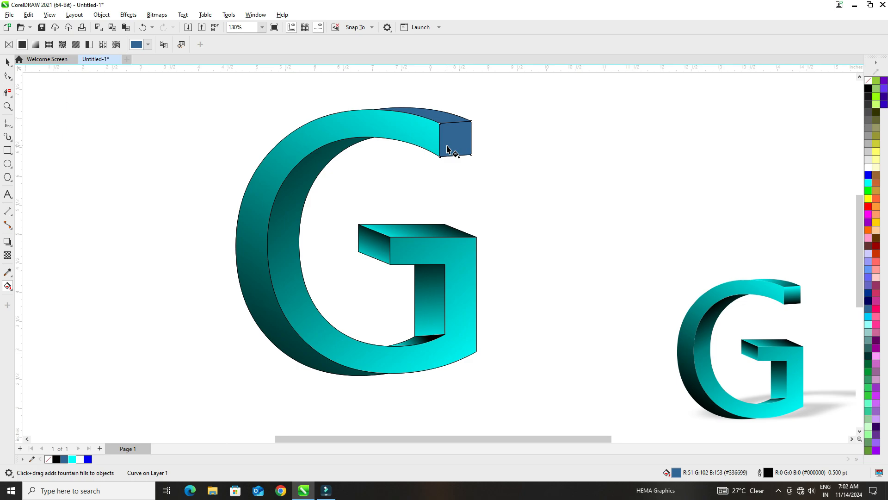
key(ctrl+r)
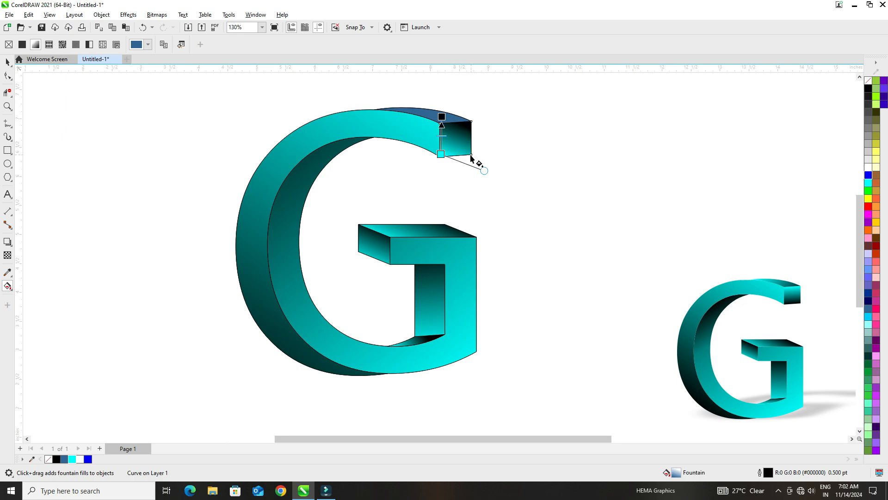
mouse_move(471, 155)
mouse_down()
mouse_move(471, 144)
mouse_move(471, 154)
mouse_up()
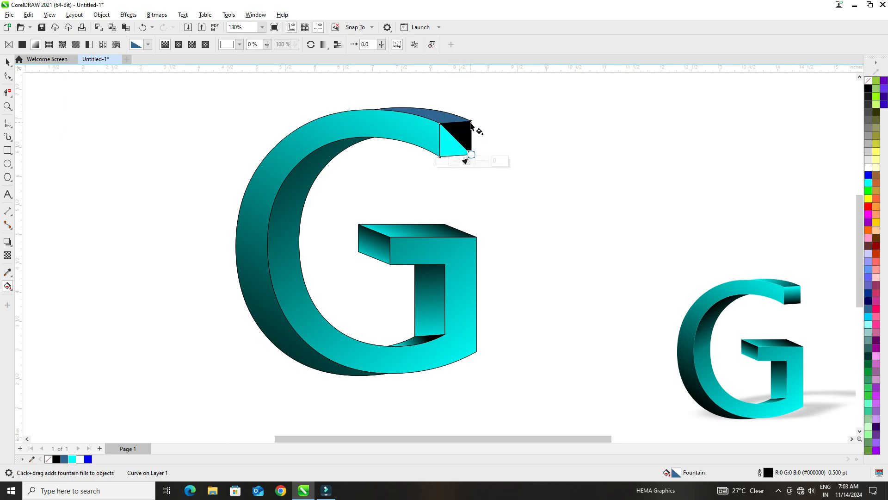
drag(471, 123, 470, 154)
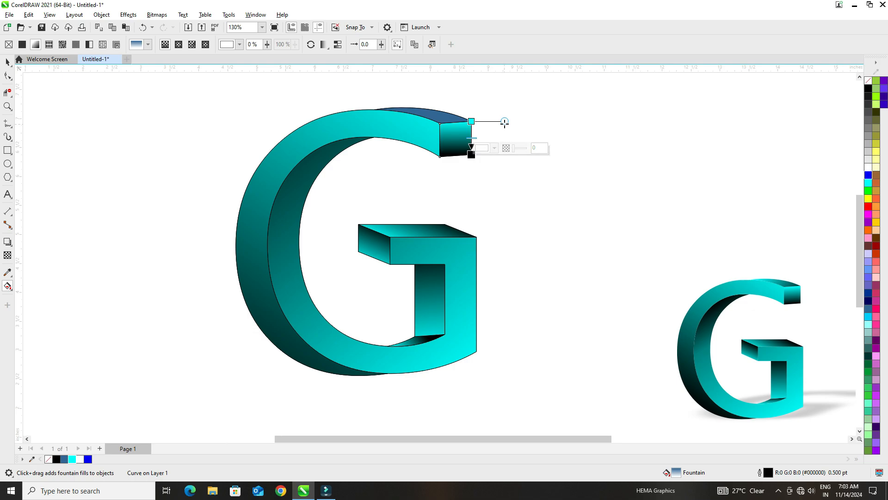
click(504, 122)
drag(472, 123, 471, 112)
- Apply a cyan-to-black gradient to the upper arm's top face, running from its left tip to the front corner of the arm's end
click(429, 113)
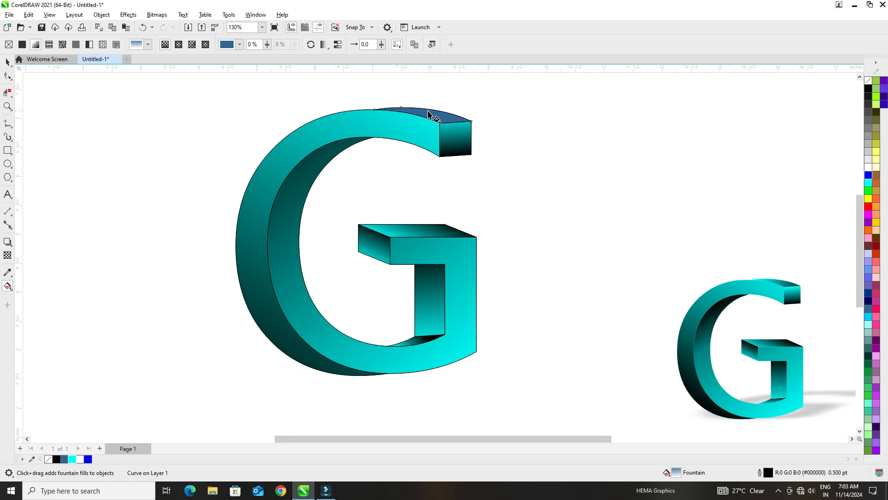
key(ctrl+r)
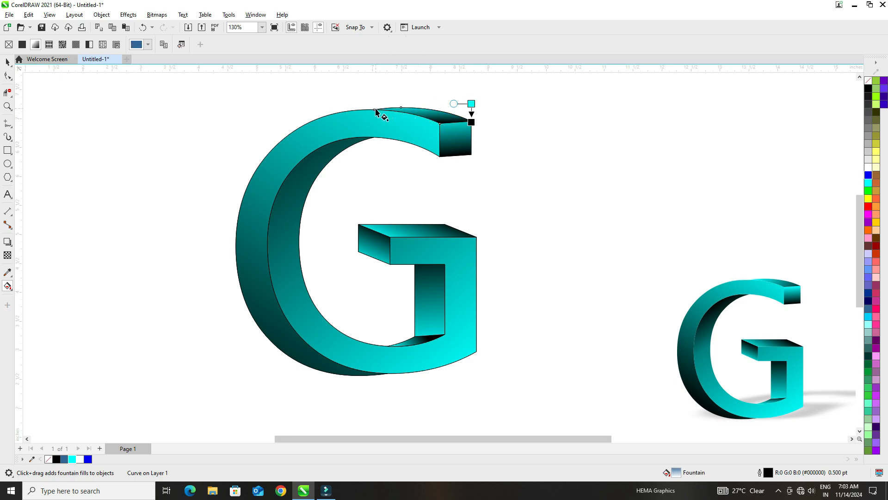
drag(374, 109, 440, 123)
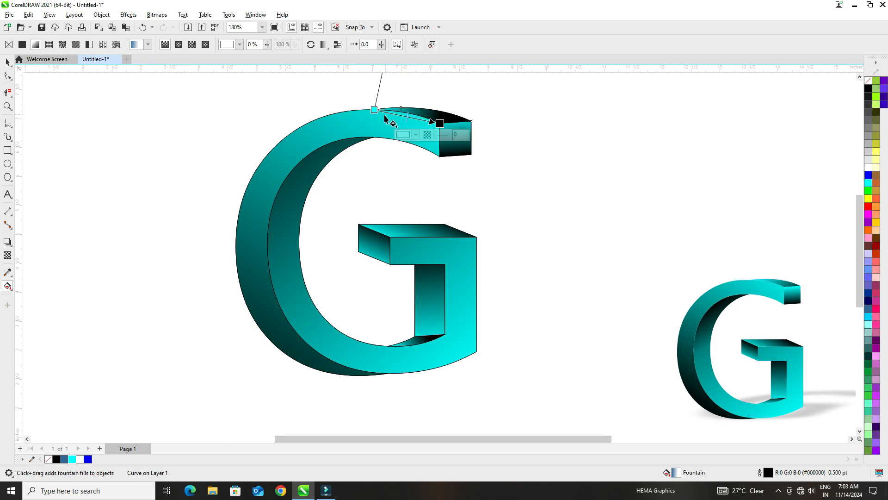
- Reposition the gradient on the upper arm's top face, with cyan just above its left tip and black just inside the arm's end face
mouse_move(374, 110)
mouse_down()
mouse_move(426, 93)
mouse_move(387, 108)
mouse_up()
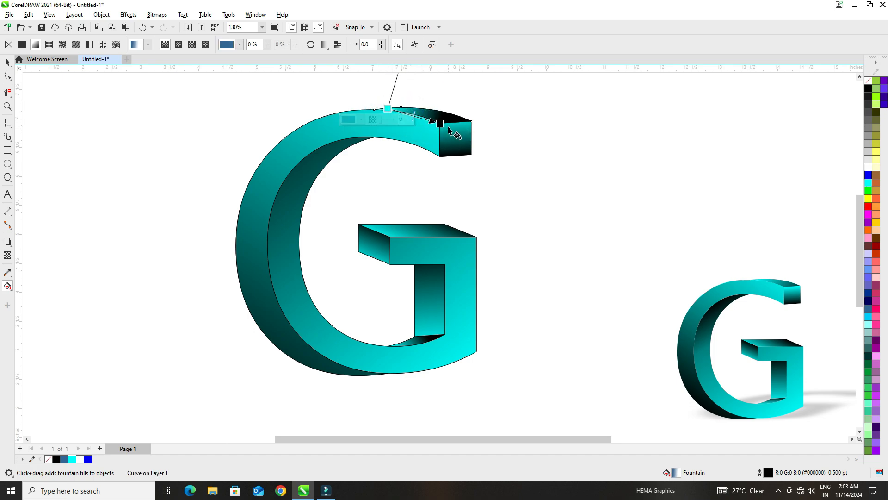
drag(440, 123, 450, 131)
mouse_move(388, 108)
mouse_down()
mouse_move(355, 106)
mouse_move(379, 106)
mouse_up()
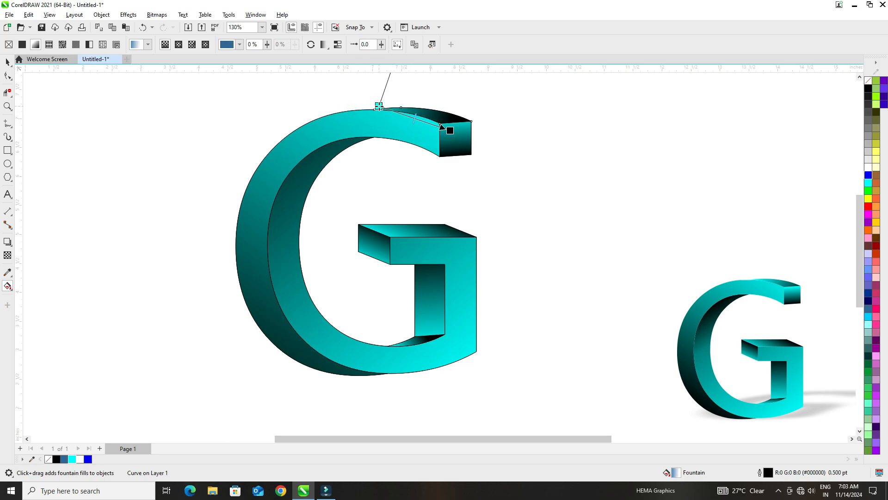
- Select all faces of the large G and remove their outlines
click(8, 62)
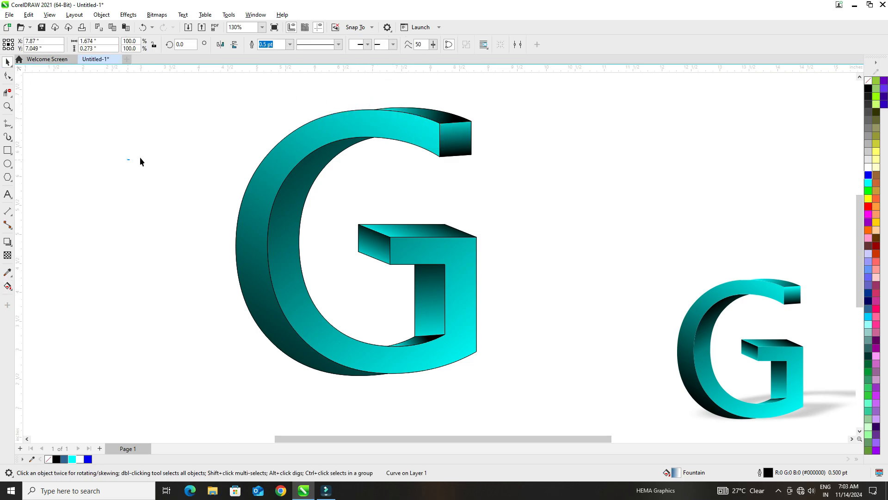
mouse_move(204, 85)
mouse_down()
mouse_move(535, 328)
mouse_move(536, 389)
mouse_up()
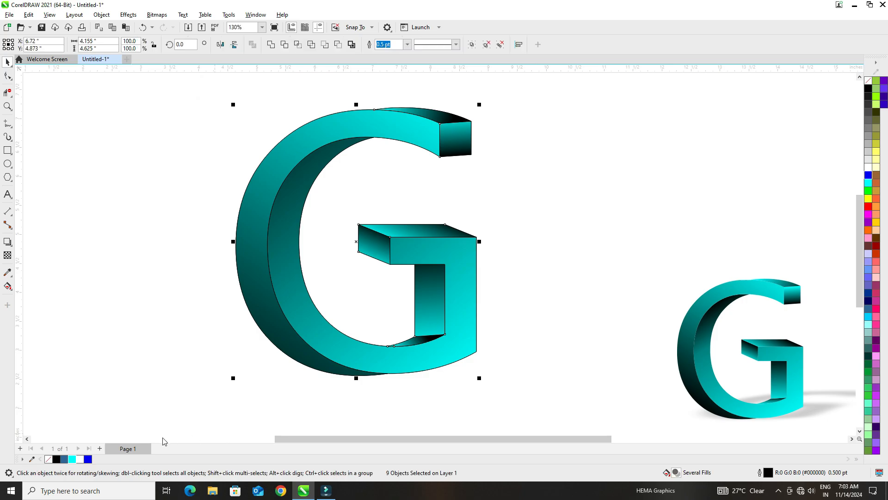
right_click(50, 459)
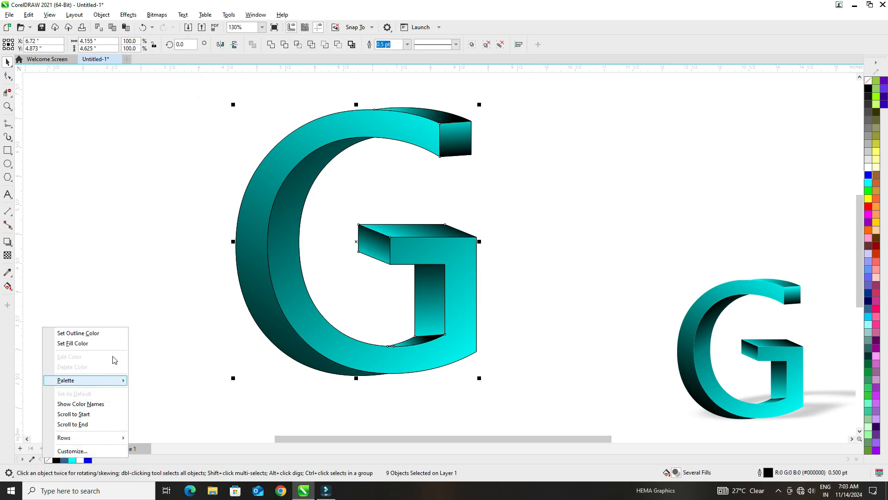
click(114, 335)
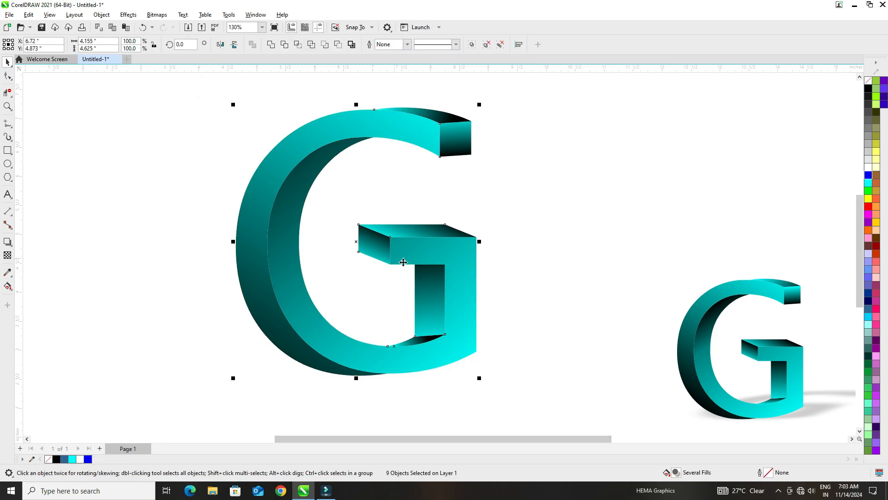
- Group the faces of the large G and move the group slightly right and down on the page
key(ctrl+g)
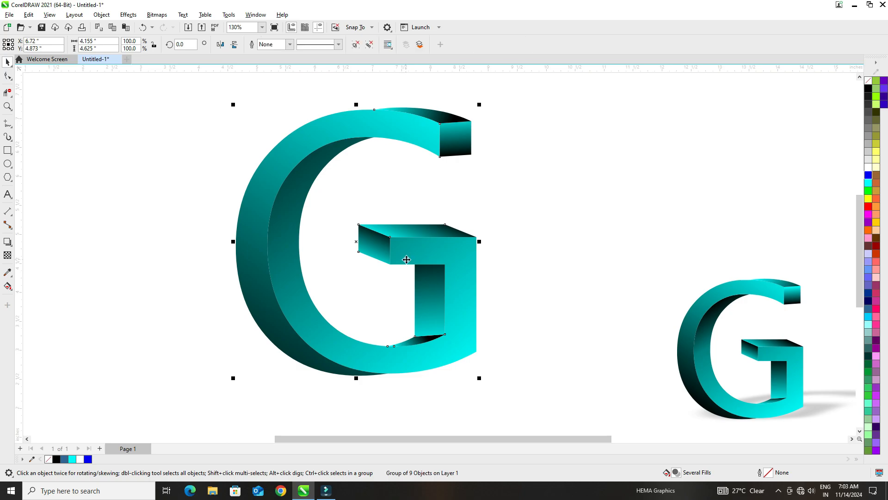
drag(255, 195, 290, 209)
click(165, 172)
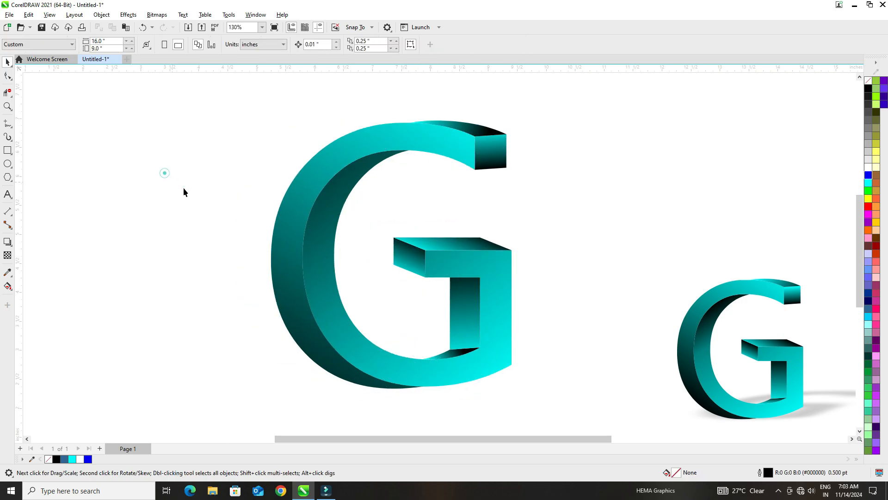
drag(433, 258, 446, 259)
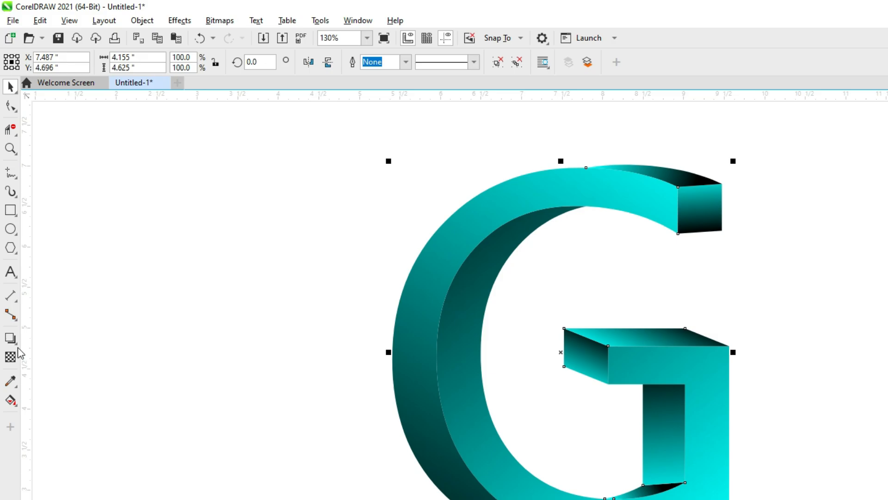
- Add a black perspective drop shadow to the grouped G, cast from its base toward the upper right up to the stem
click(16, 342)
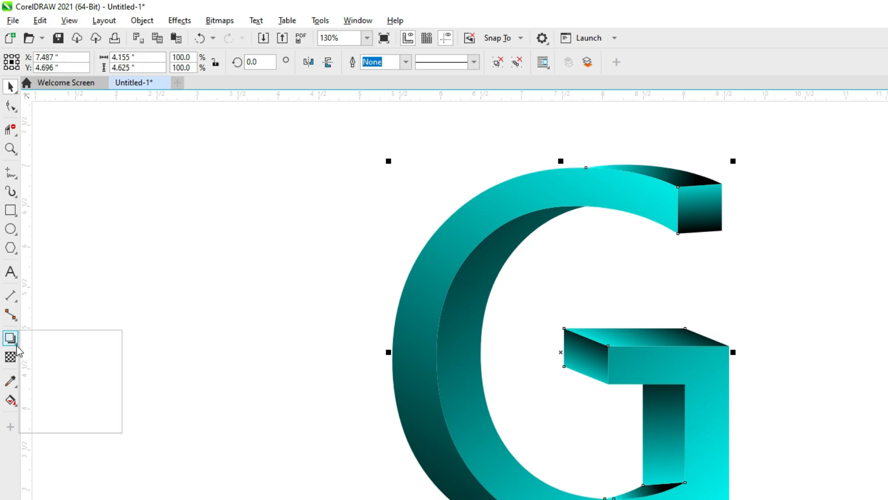
click(78, 341)
drag(363, 374, 504, 340)
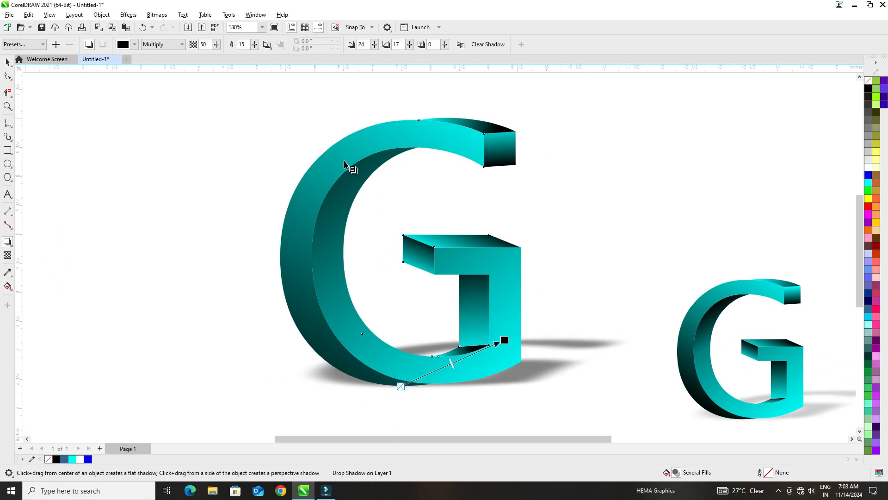
- Open the drop shadow's opacity value for editing
double_click(206, 45)
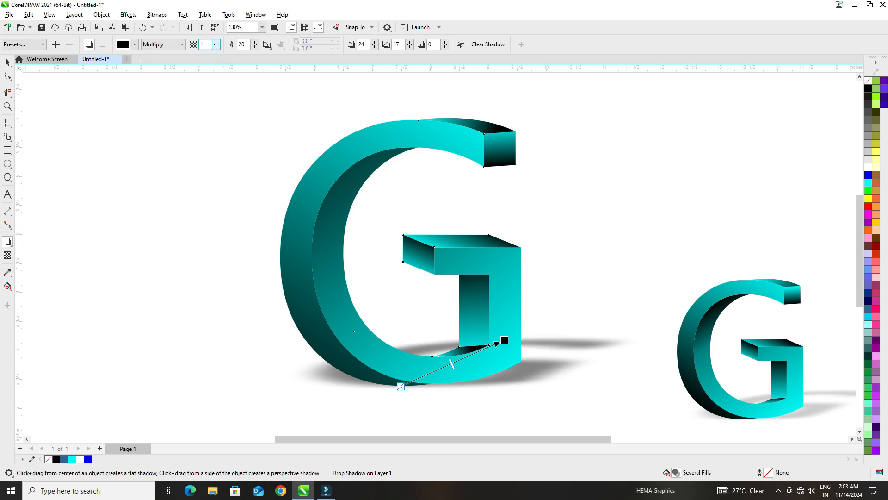